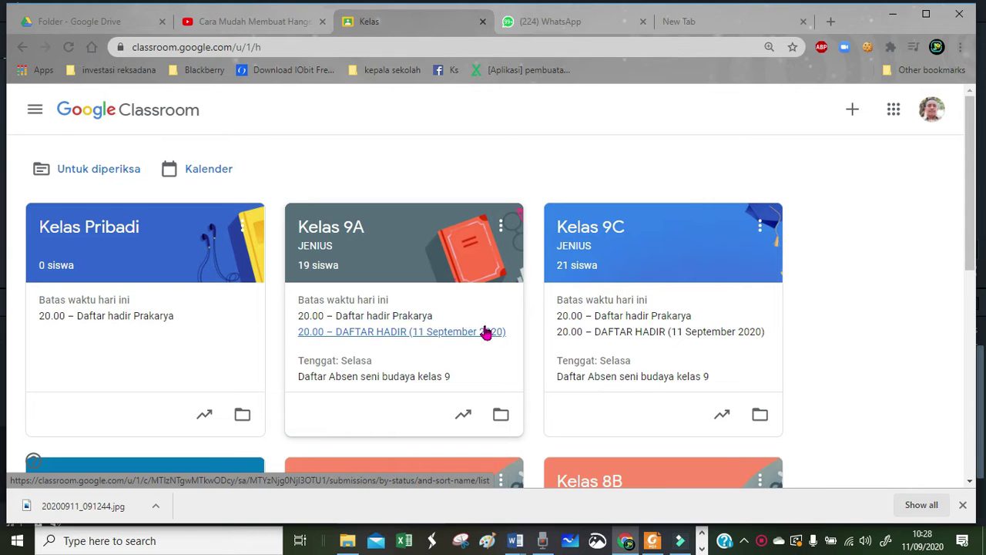
Open the classwork page (Tugas Kelas) of the Kelas Pribadi class
{"action": "mouse_move", "coordinate": [538, 546]}
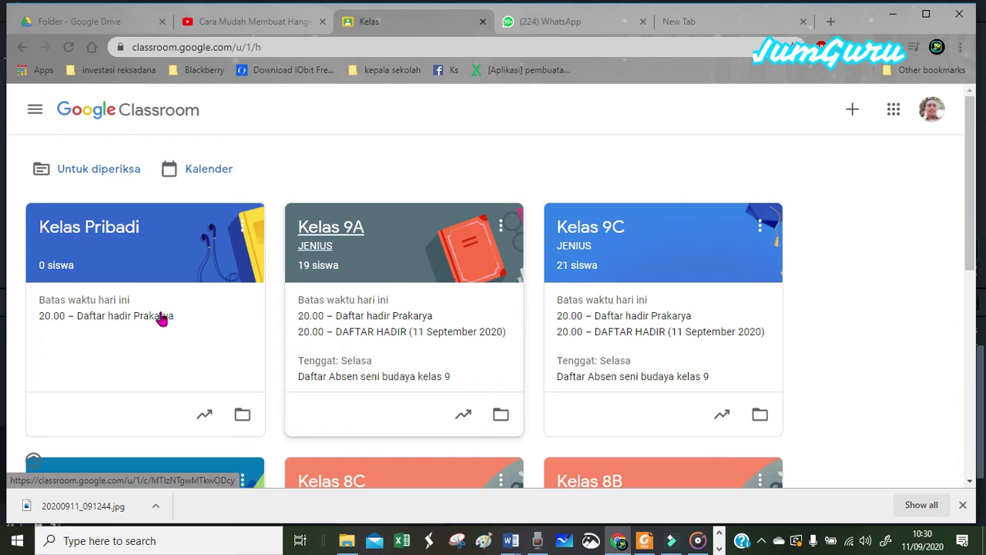
{"action": "left_click", "coordinate": [164, 257]}
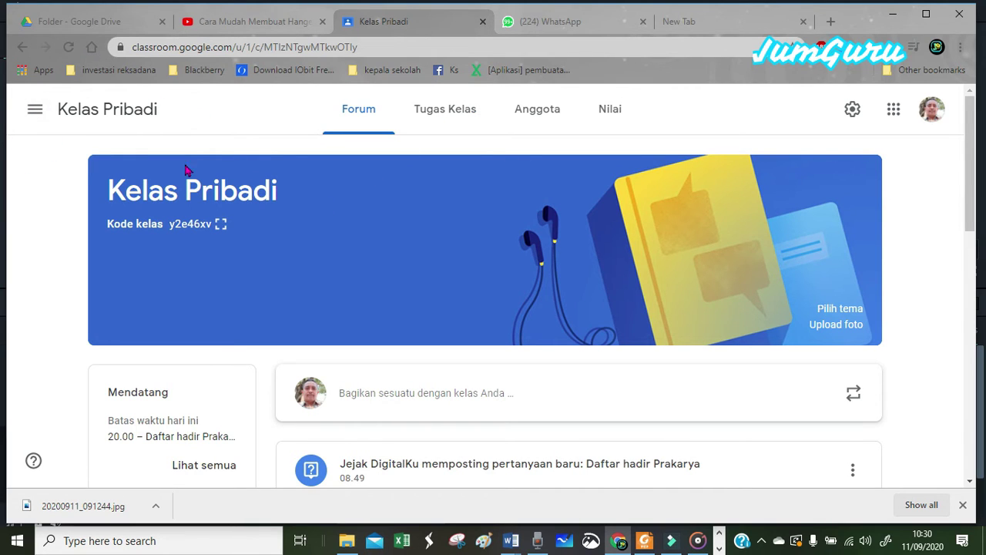
{"action": "left_click", "coordinate": [446, 113]}
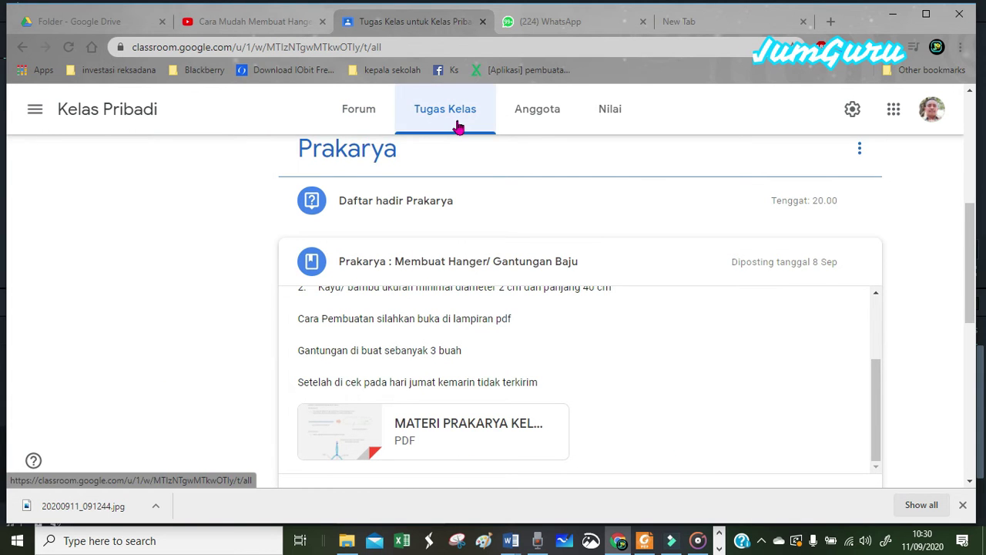
{"action": "scroll", "coordinate": [405, 139], "scroll_direction": "up", "scroll_amount": 6}
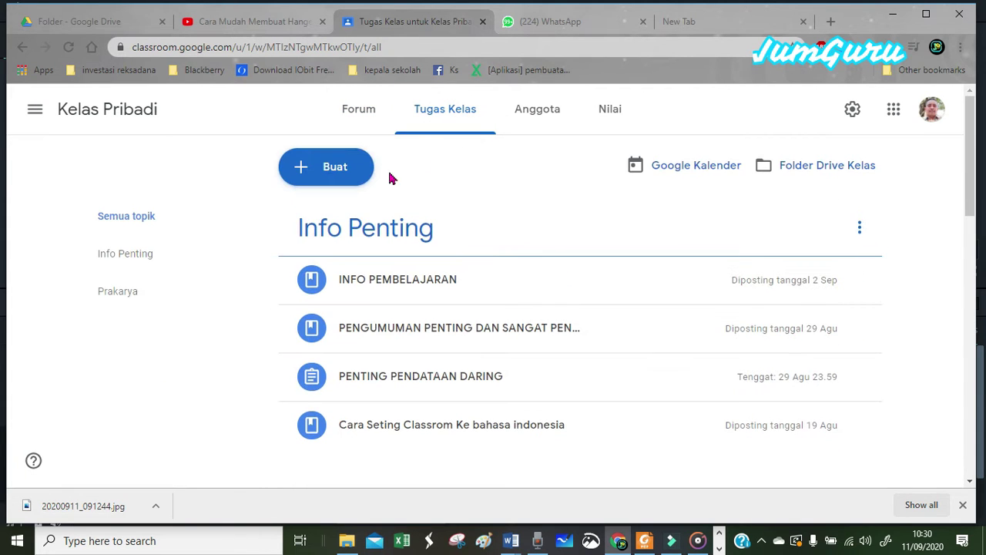
{"action": "left_click", "coordinate": [328, 171]}
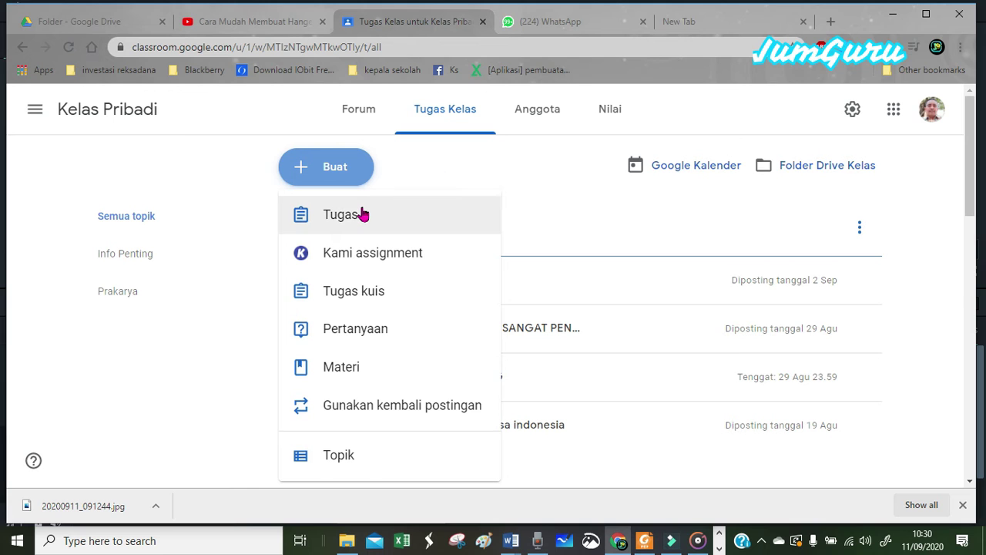
{"action": "left_click", "coordinate": [362, 215]}
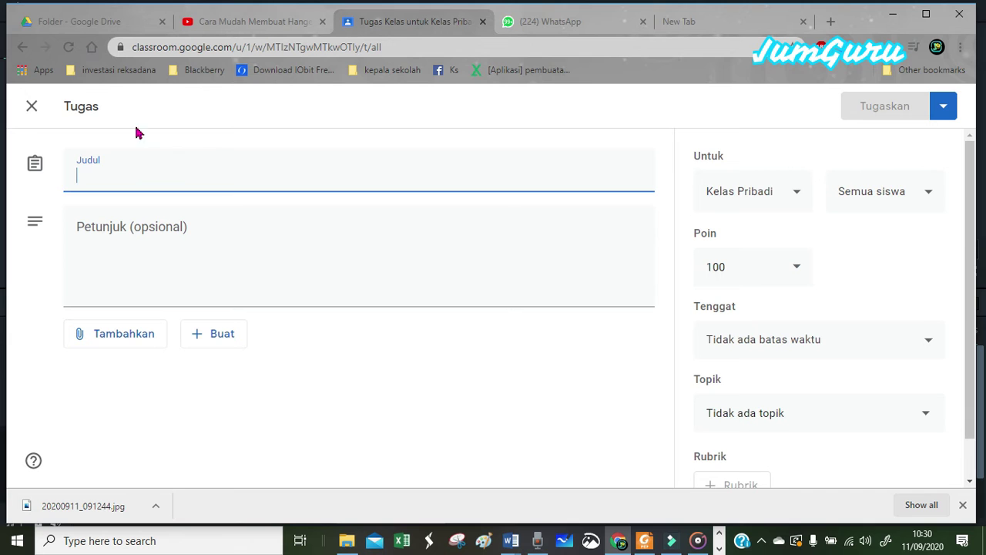
{"action": "left_click", "coordinate": [27, 117]}
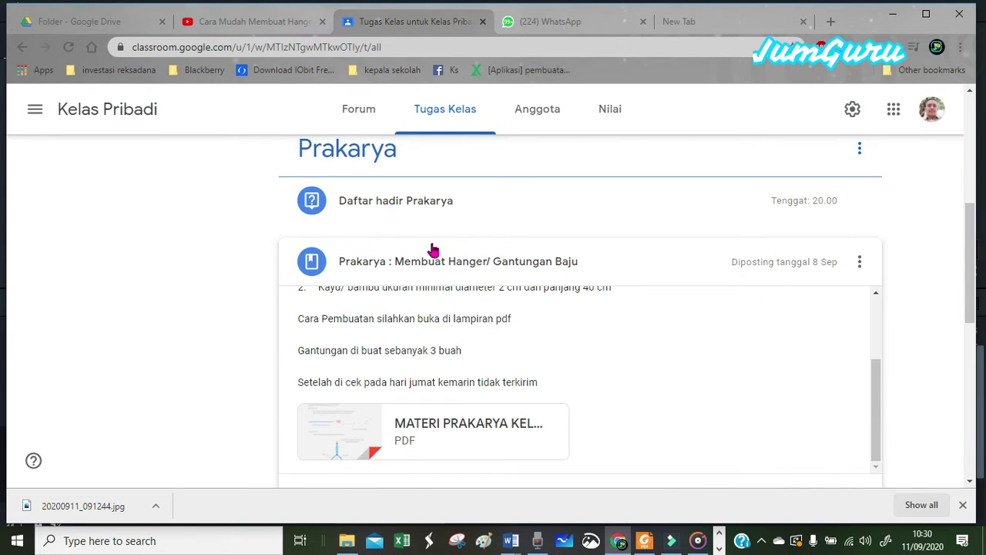
Review the learning goals, material list and attached PDF in the existing "Prakarya : Membuat Hanger/ Gantungan Baju" post
{"action": "left_click", "coordinate": [463, 268]}
{"action": "left_click", "coordinate": [469, 260]}
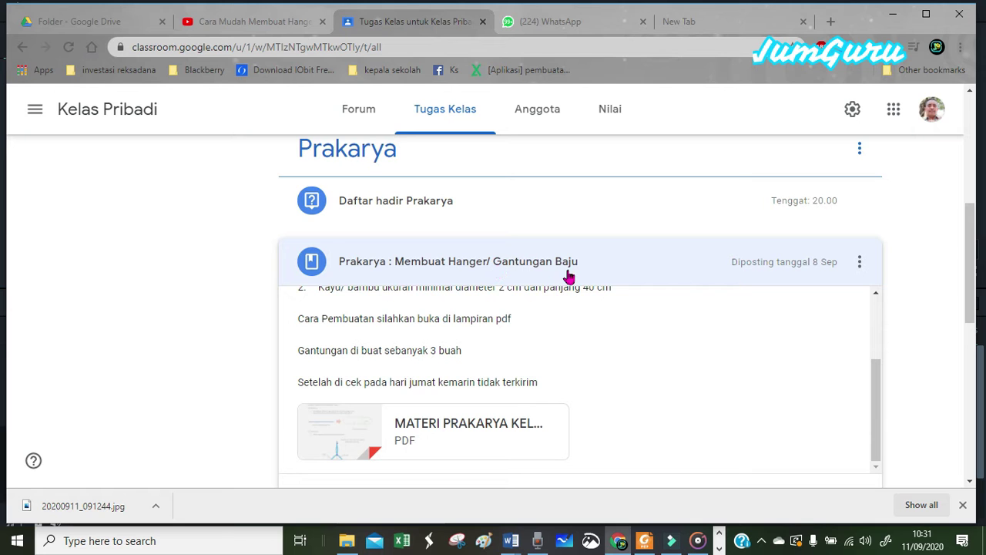
{"action": "scroll", "coordinate": [667, 285], "scroll_direction": "up", "scroll_amount": 3}
{"action": "scroll", "coordinate": [717, 293], "scroll_direction": "down", "scroll_amount": 4}
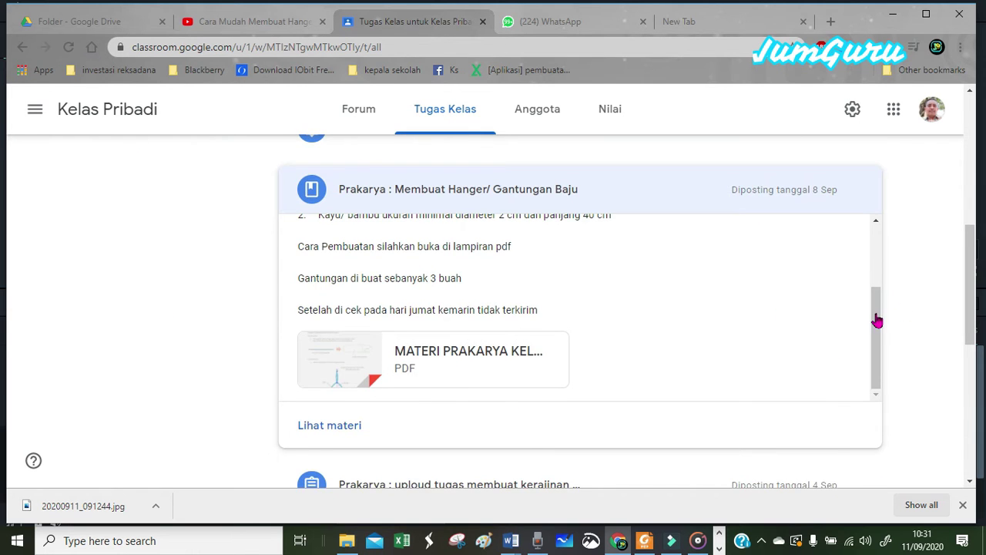
{"action": "left_click_drag", "start_coordinate": [876, 310], "coordinate": [878, 255]}
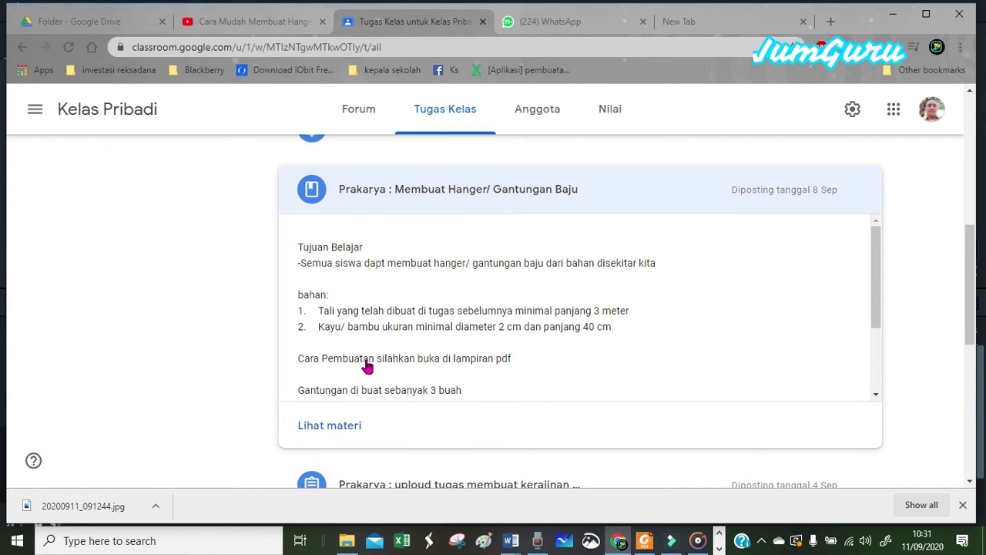
{"action": "scroll", "coordinate": [367, 368], "scroll_direction": "down", "scroll_amount": 3}
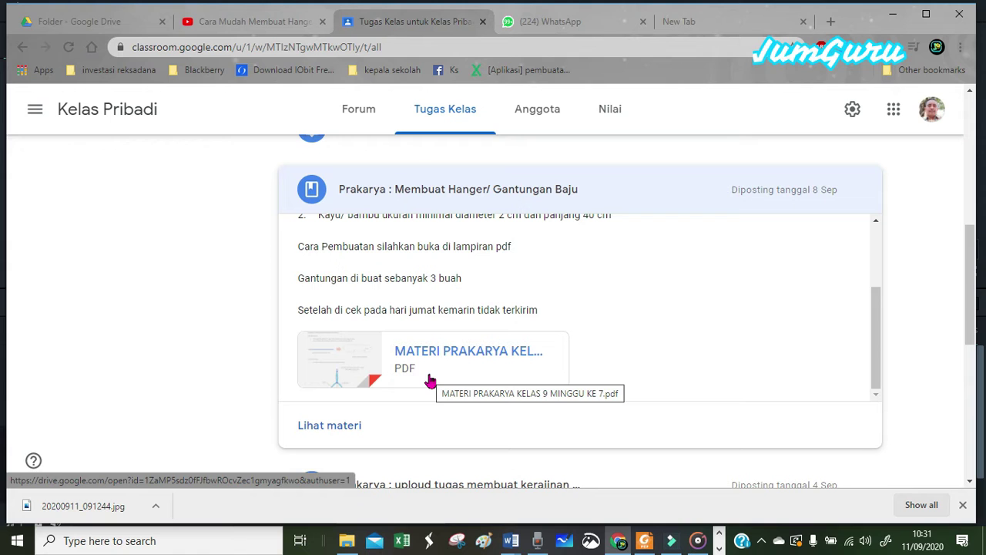
{"action": "scroll", "coordinate": [416, 291], "scroll_direction": "up", "scroll_amount": 2}
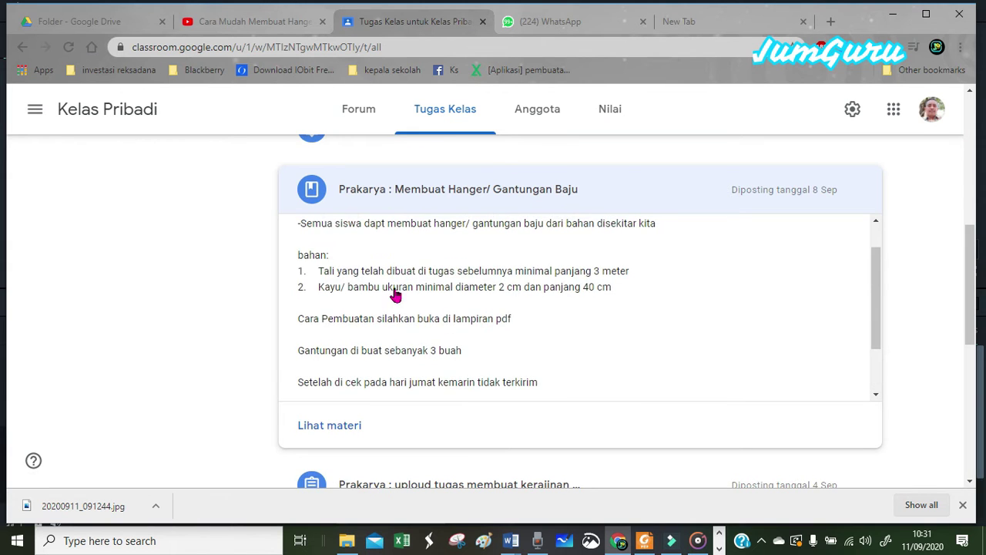
{"action": "scroll", "coordinate": [760, 293], "scroll_direction": "up", "scroll_amount": 1}
{"action": "left_click", "coordinate": [875, 290]}
{"action": "left_click_drag", "start_coordinate": [875, 290], "coordinate": [868, 339]}
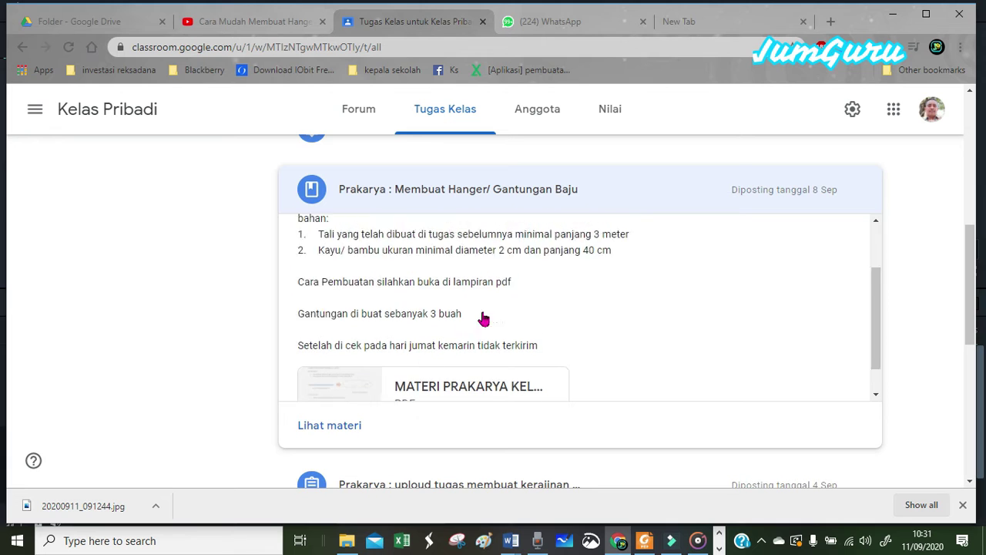
{"action": "scroll", "coordinate": [483, 319], "scroll_direction": "up", "scroll_amount": 3}
{"action": "scroll", "coordinate": [440, 323], "scroll_direction": "up", "scroll_amount": 2}
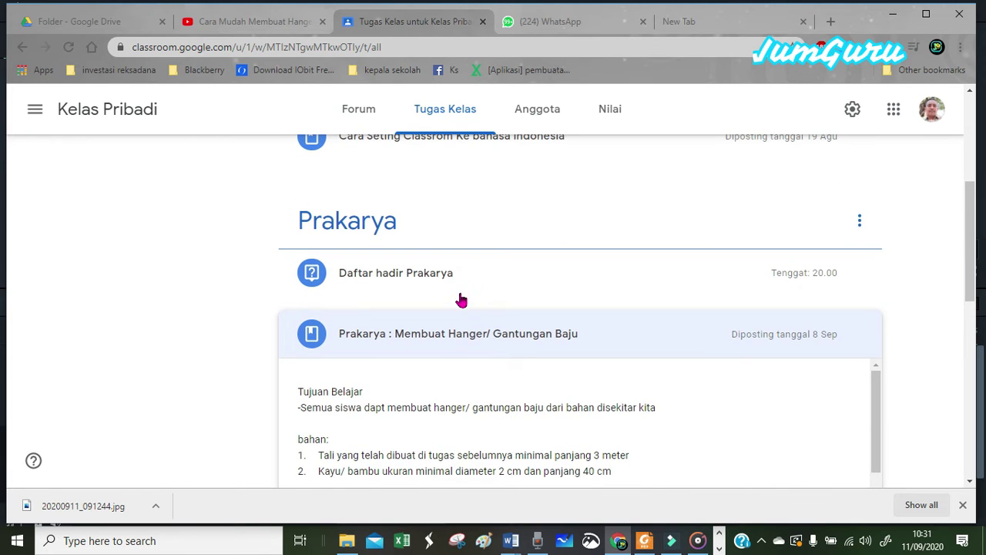
{"action": "scroll", "coordinate": [461, 300], "scroll_direction": "up", "scroll_amount": 4}
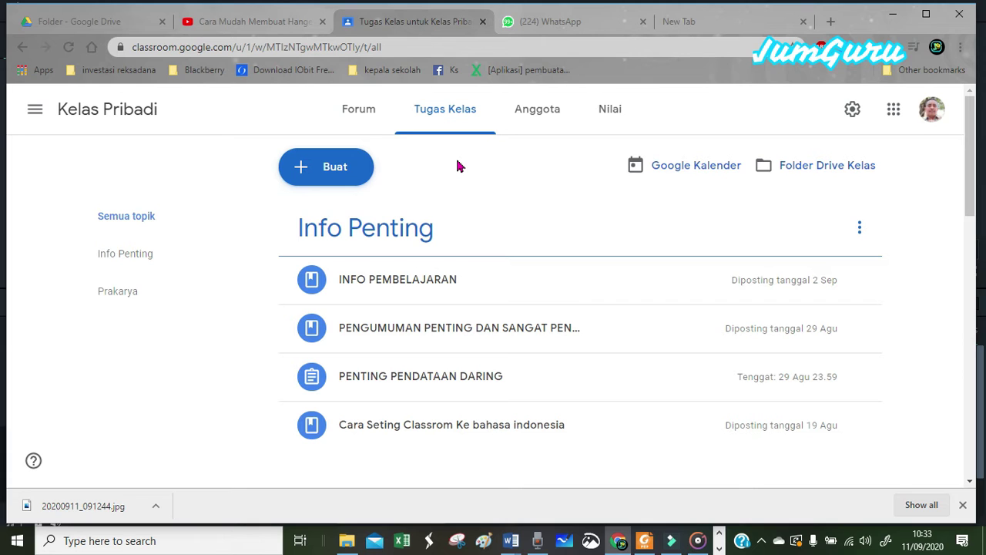
Create a new assignment (Tugas) titled "Uploud Foto tugas Membuat Hanger/ gantungan Baju"
{"action": "left_click", "coordinate": [341, 185]}
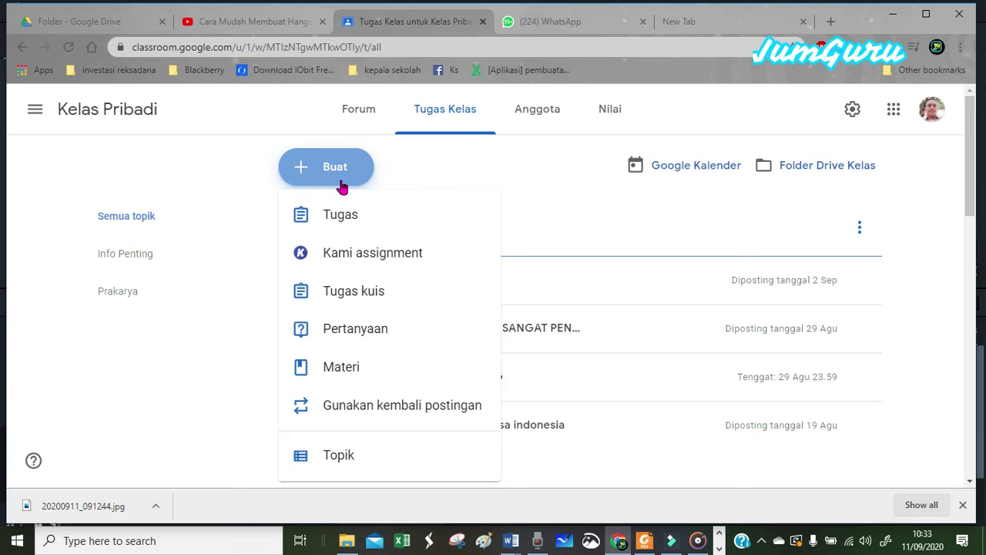
{"action": "left_click", "coordinate": [388, 220]}
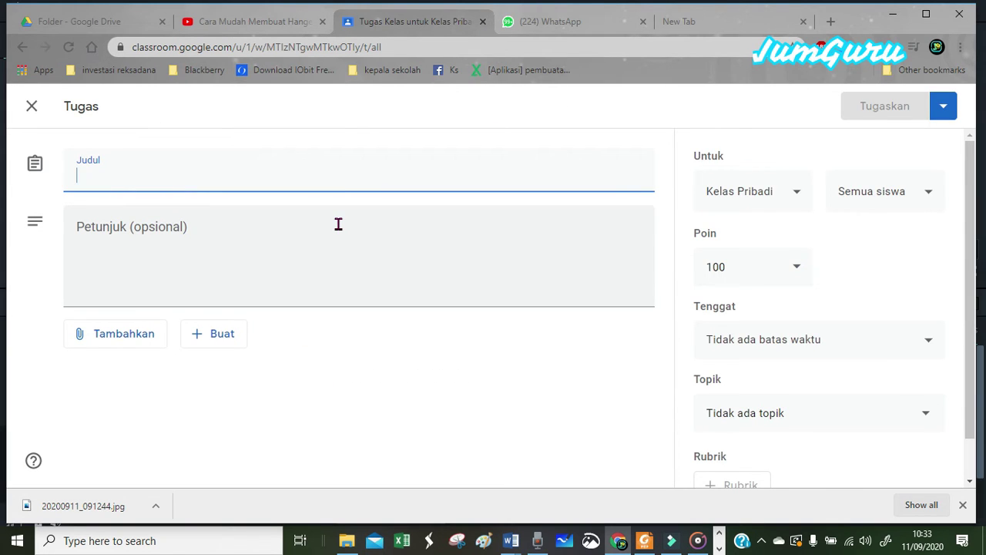
{"action": "left_click", "coordinate": [284, 245]}
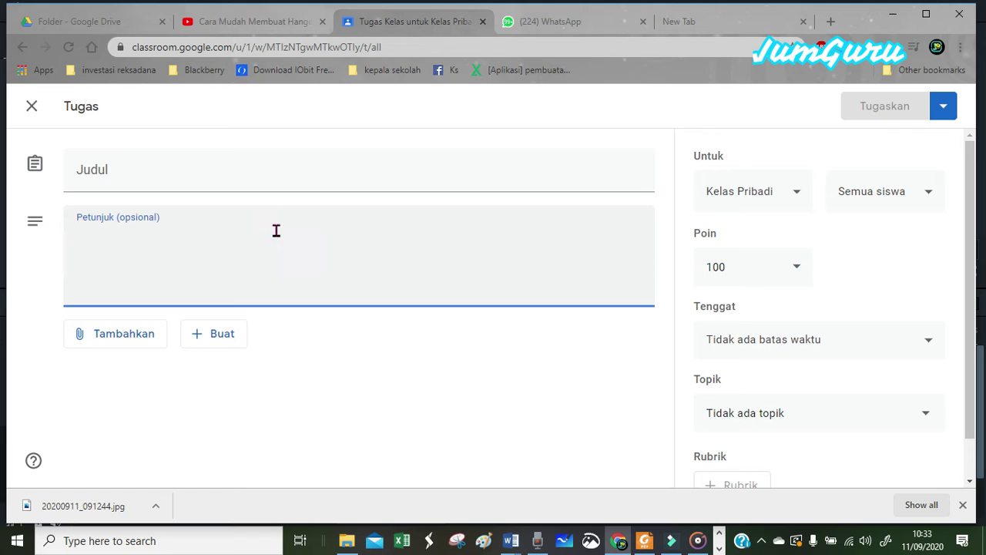
{"action": "left_click", "coordinate": [267, 176]}
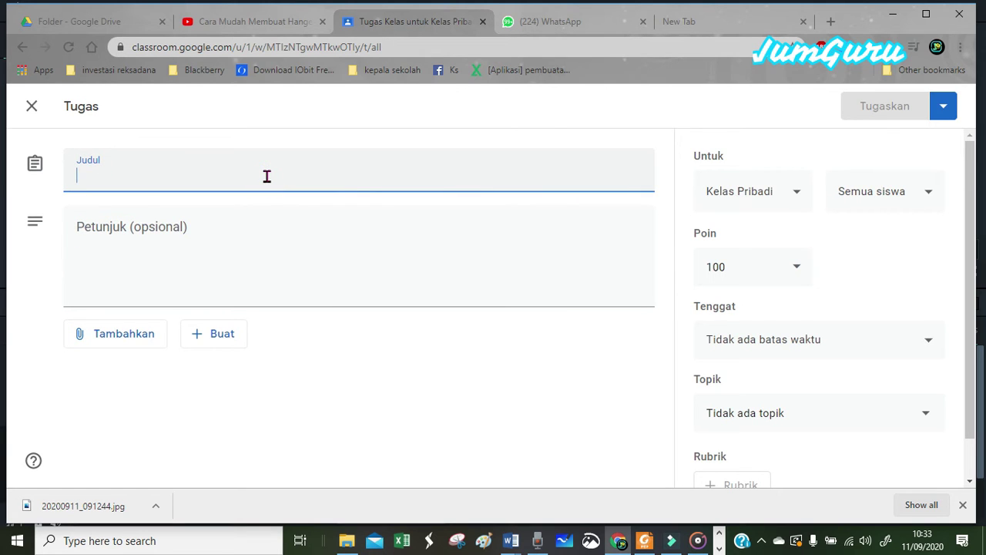
{"action": "type", "text": "Uplo"}
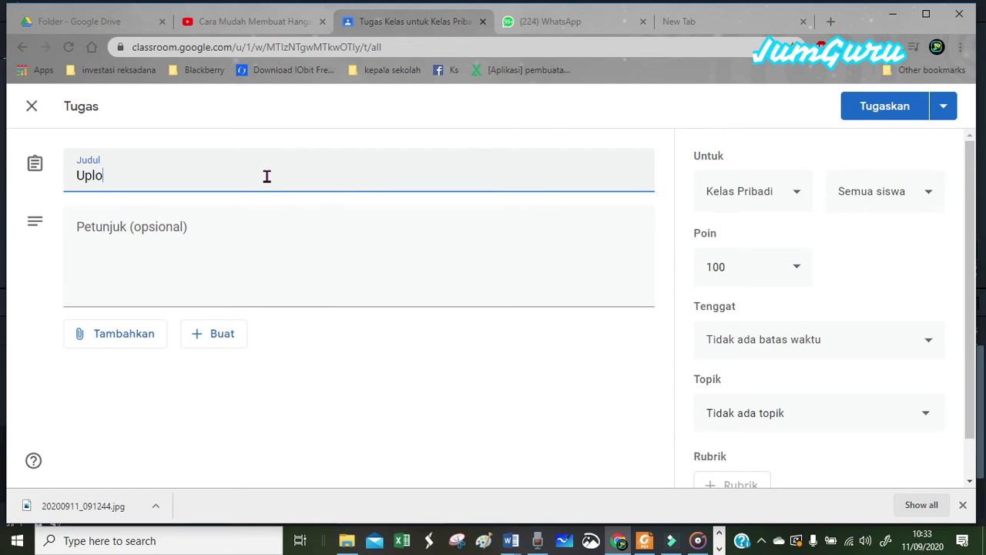
{"action": "type", "text": "ud Foto tugas Me"}
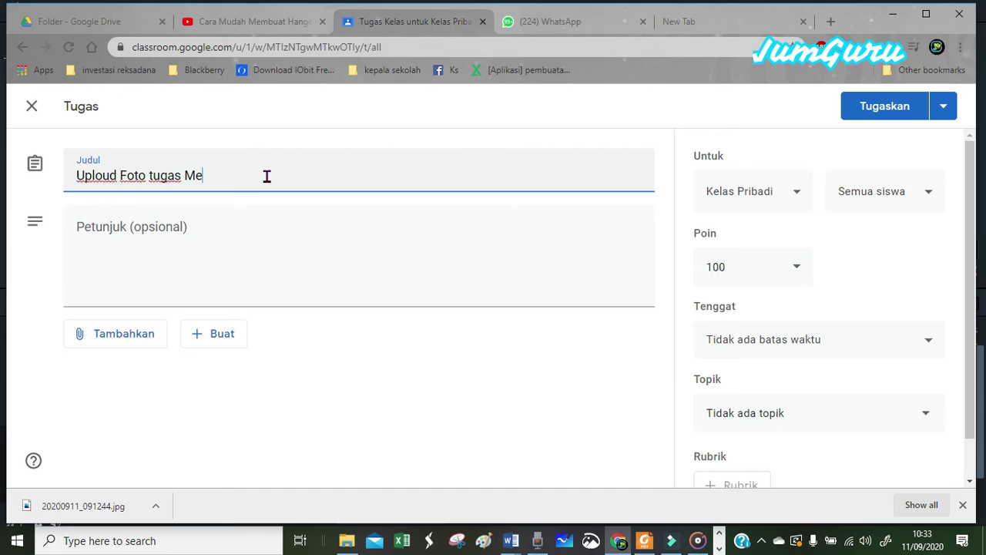
{"action": "type", "text": "mbuat Hanger"}
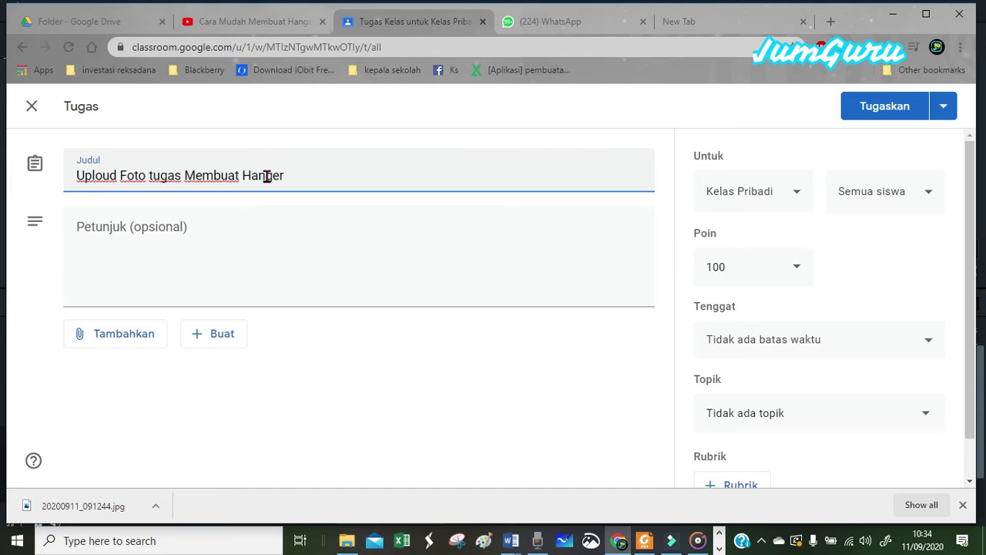
{"action": "type", "text": "/ gantungan Baju"}
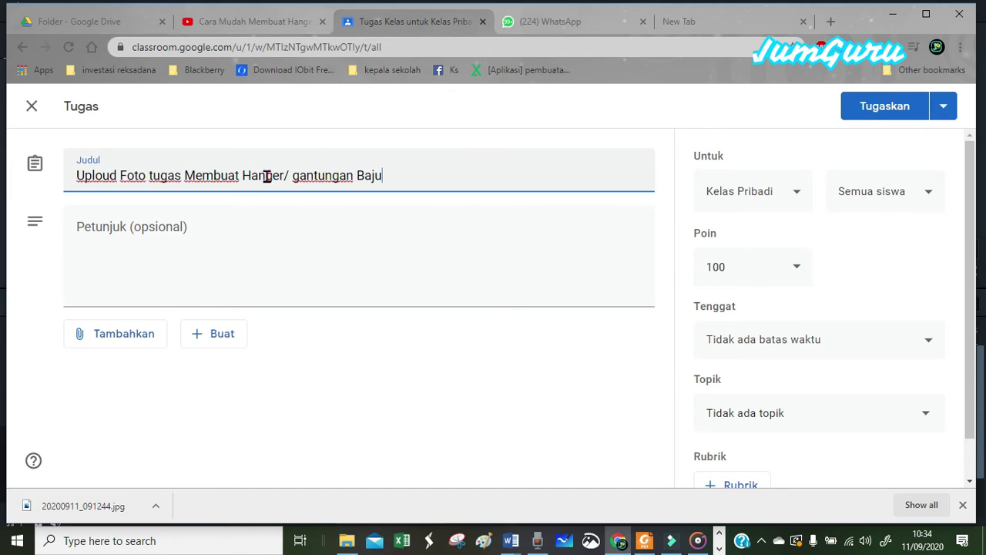
Insert the subject prefix "Prakarya: " at the start of the assignment title
{"action": "left_click", "coordinate": [80, 174]}
{"action": "left_click", "coordinate": [80, 175]}
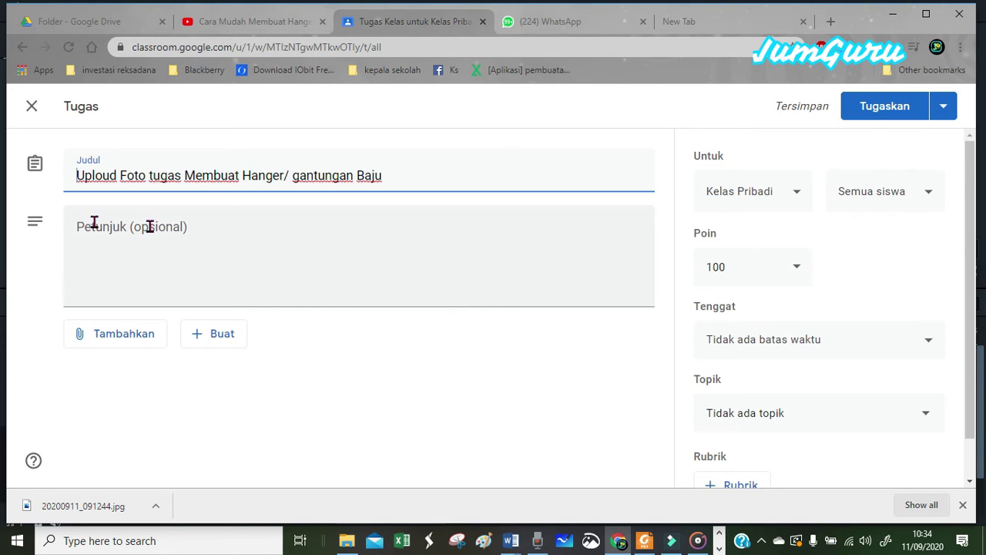
{"action": "type", "text": "Praka"}
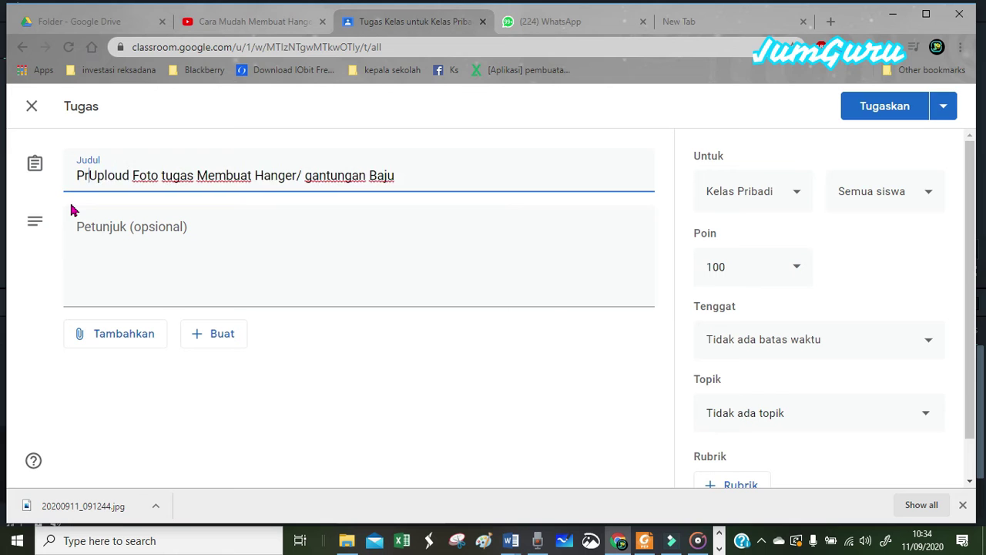
{"action": "type", "text": "rya"}
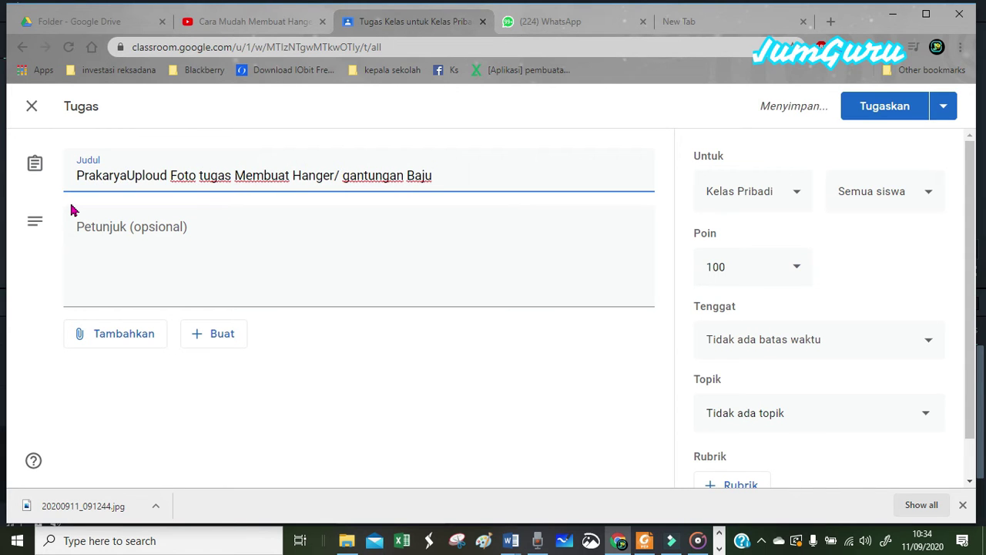
{"action": "type", "text": ":"}
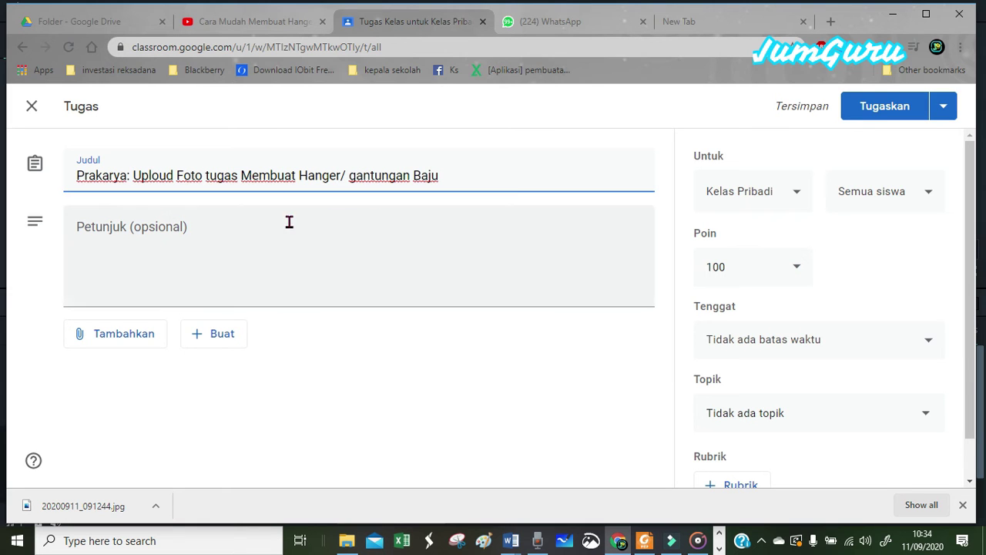
Start the instructions: "Seperti penjelasan pada materi sebelumnya tentang membuat hanger atau gantungan baju , maka bagian tugas ini silahkan di uploud secara closeup dari awal pembuatan sampai jadi"
{"action": "left_click", "coordinate": [243, 223]}
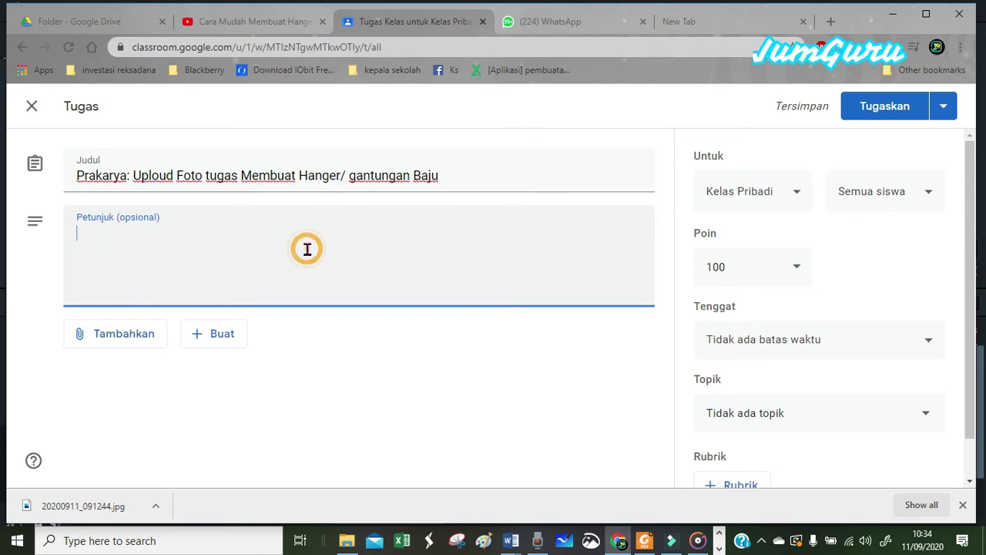
{"action": "type", "text": "Seperti"}
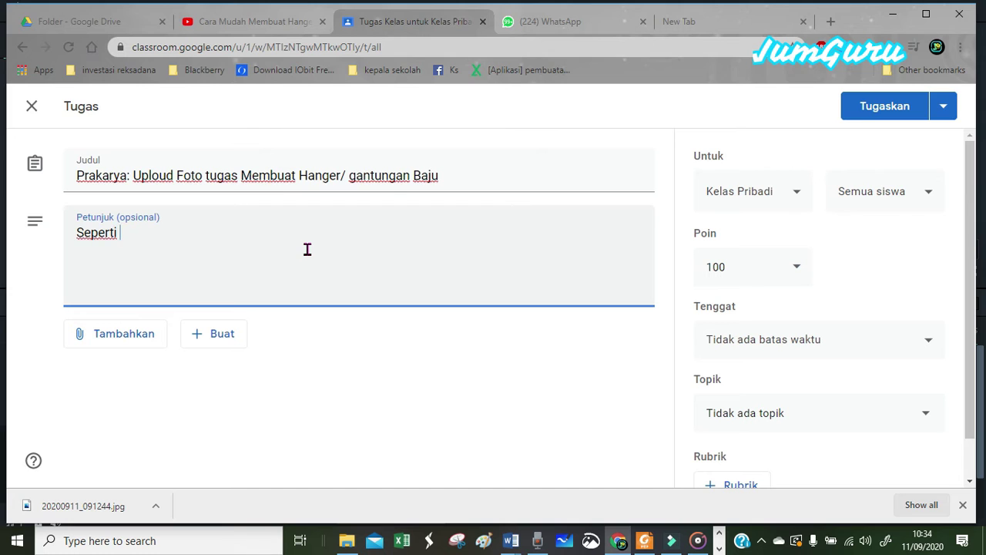
{"action": "type", "text": " penjelasan pada materi sebelumnya tentang membuat hanger"}
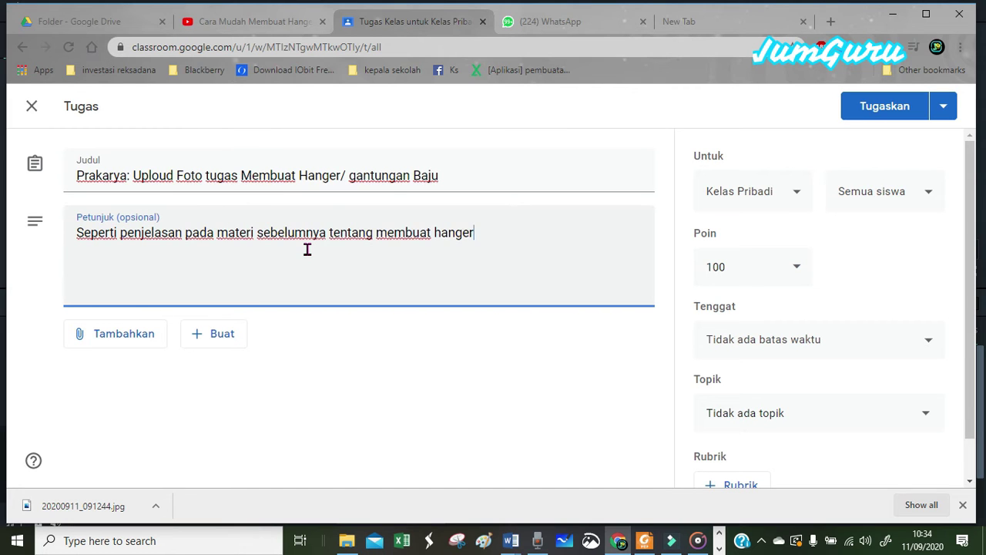
{"action": "type", "text": " atau gantungan baju , maka bagian tugas ini silahkan di uploud s"}
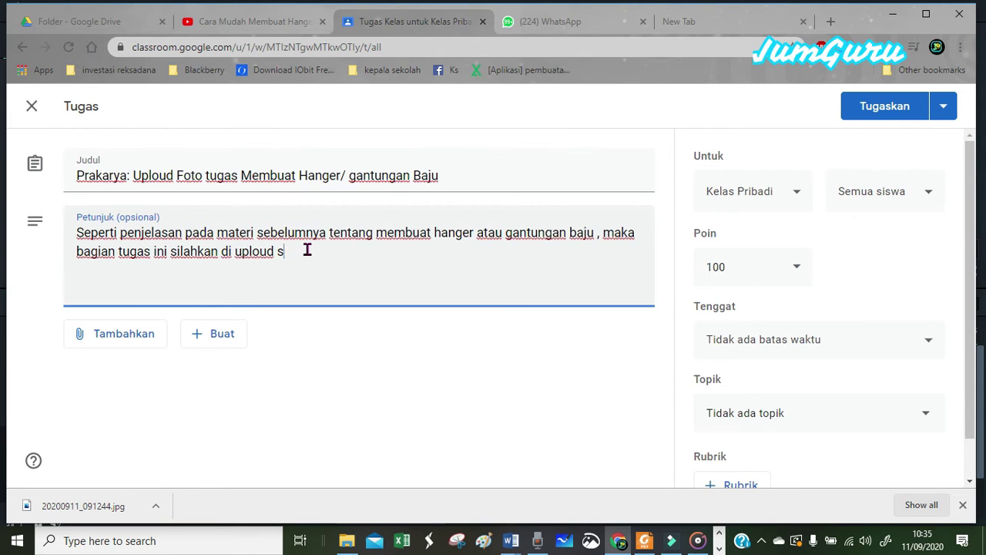
{"action": "type", "text": "ecara closeup dari awal pembuatan sampai jadi"}
Add a new line to the instructions: "Untuk memnambah wawasan dalam pembuatan tugas ini silahkan dengarkan pesan dan video youtube terlampir"
{"action": "key", "text": "Return"}
{"action": "type", "text": "Un"}
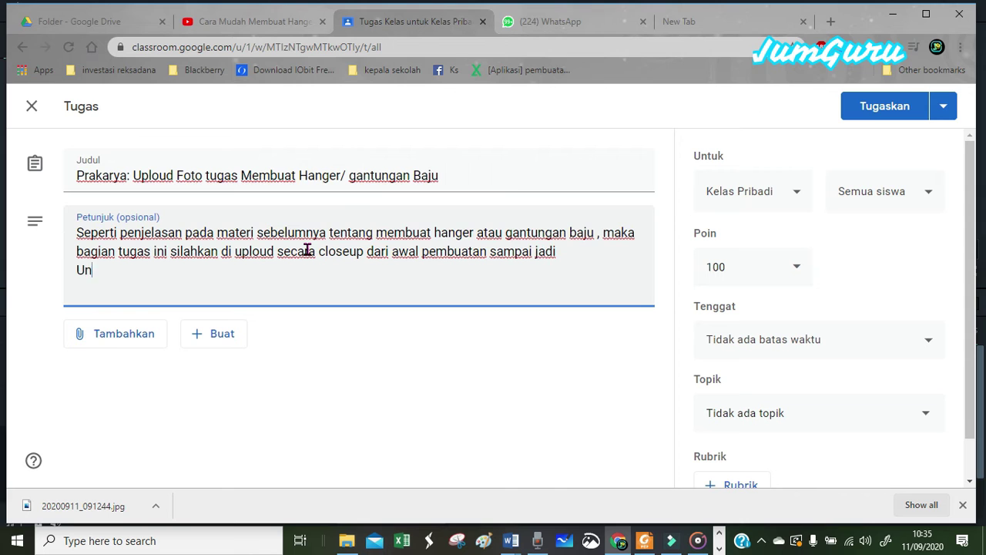
{"action": "type", "text": "tuk memnambah wawasan dalam pembuatan tugas ini silahkan dengarkan "}
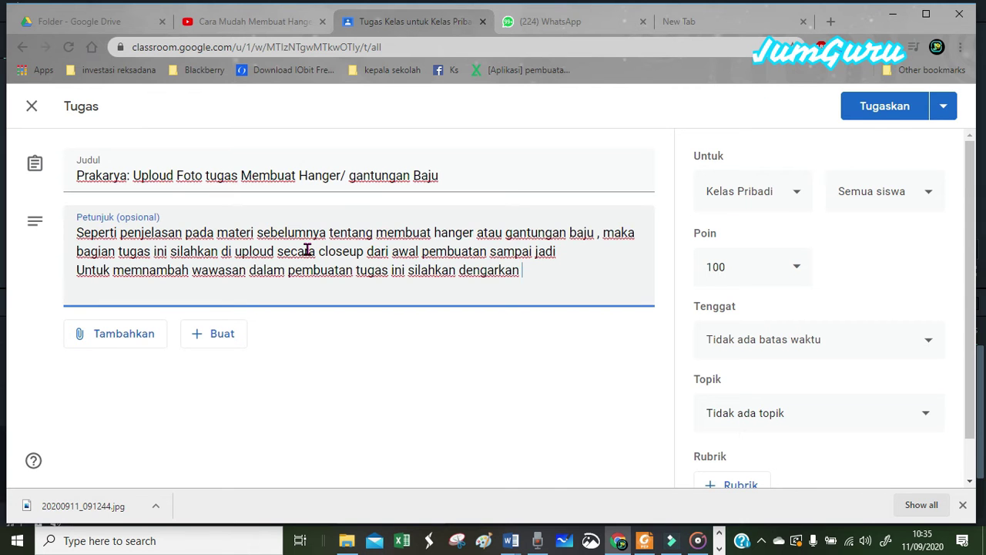
{"action": "type", "text": "pesan dan video youtube terlampir"}
{"action": "key", "text": "Return"}
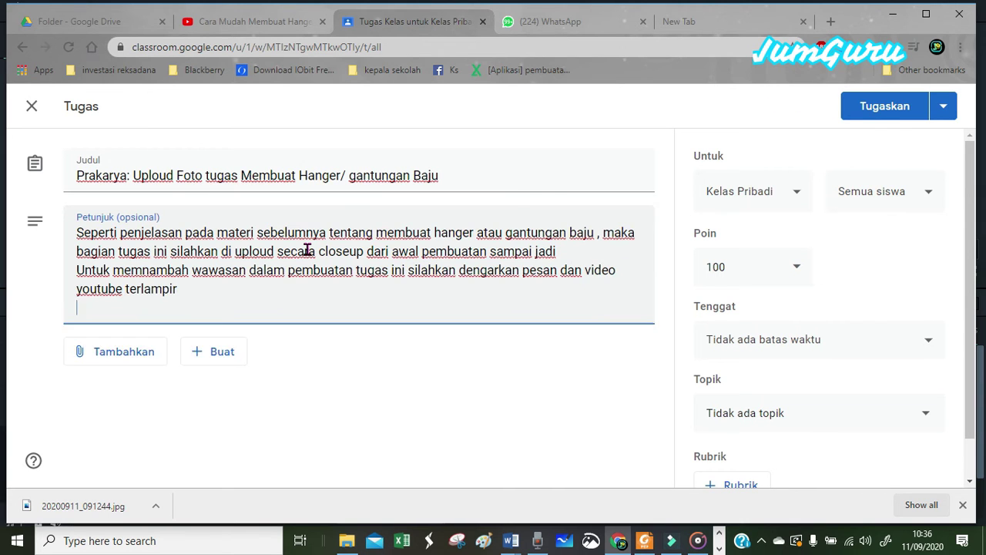
Add "semoga semua bisa mengerjakan dengan baik" after a blank line, and insert the greeting "Assalamualaikum wrwb." as the first line of the instructions
{"action": "key", "text": "Return"}
{"action": "type", "text": "semoga semua bisa mengerjakan dengan baik"}
{"action": "key", "text": "ctrl+Home"}
{"action": "key", "text": "Return"}
{"action": "key", "text": "Up"}
{"action": "type", "text": "Assalamualaikum wrwb."}
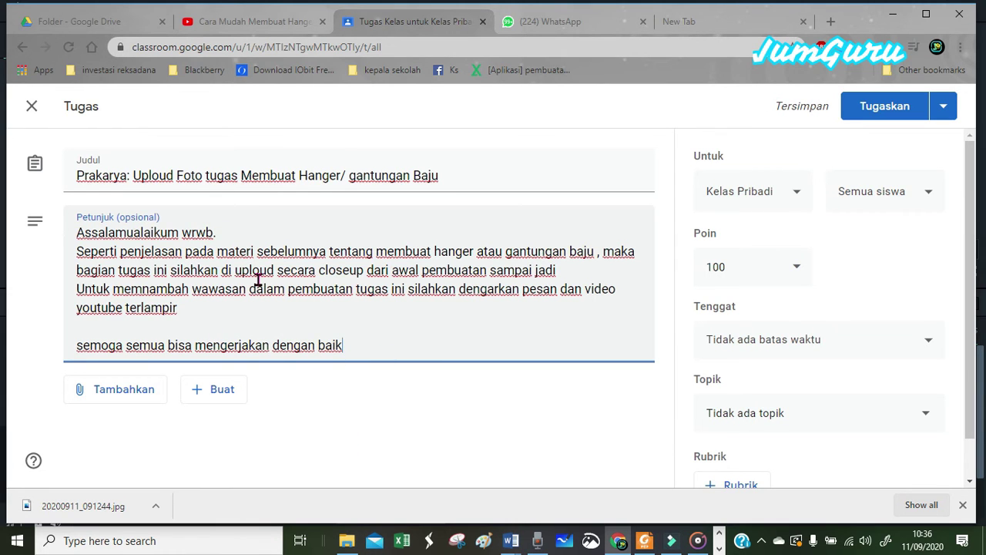
Open the assignment's attachment options and switch to the YouTube video "Cara Mudah Membuat Hanger Baju Dari Bambu/Bamboo Clothes Hangers"
{"action": "left_click", "coordinate": [137, 391]}
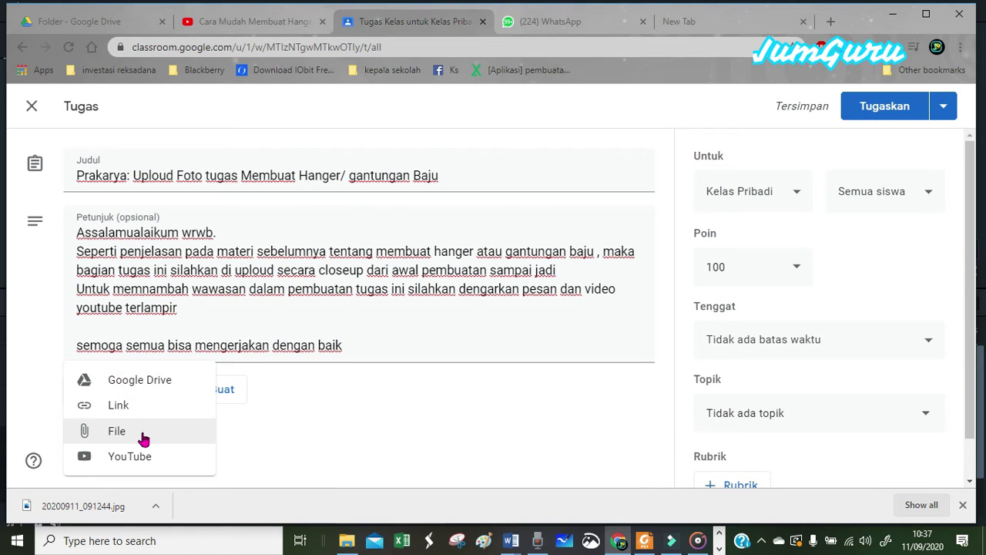
{"action": "left_click", "coordinate": [237, 21]}
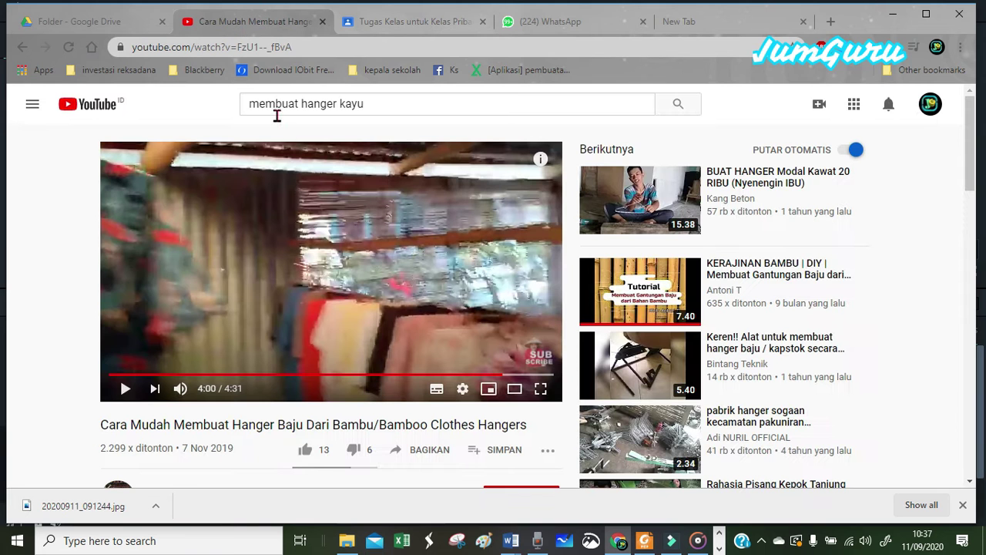
{"action": "scroll", "coordinate": [452, 406], "scroll_direction": "down", "scroll_amount": 1}
{"action": "scroll", "coordinate": [453, 406], "scroll_direction": "down", "scroll_amount": 1}
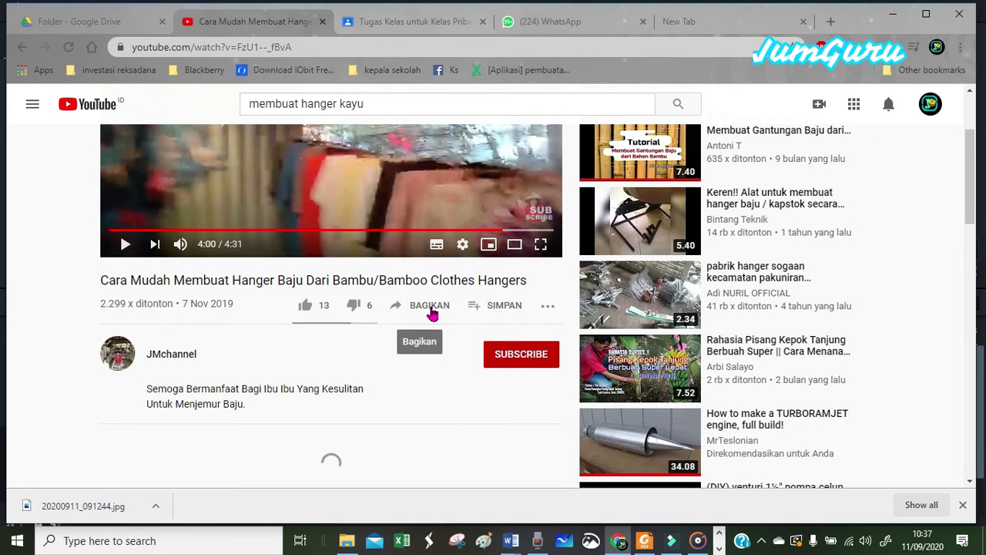
{"action": "left_click", "coordinate": [429, 308]}
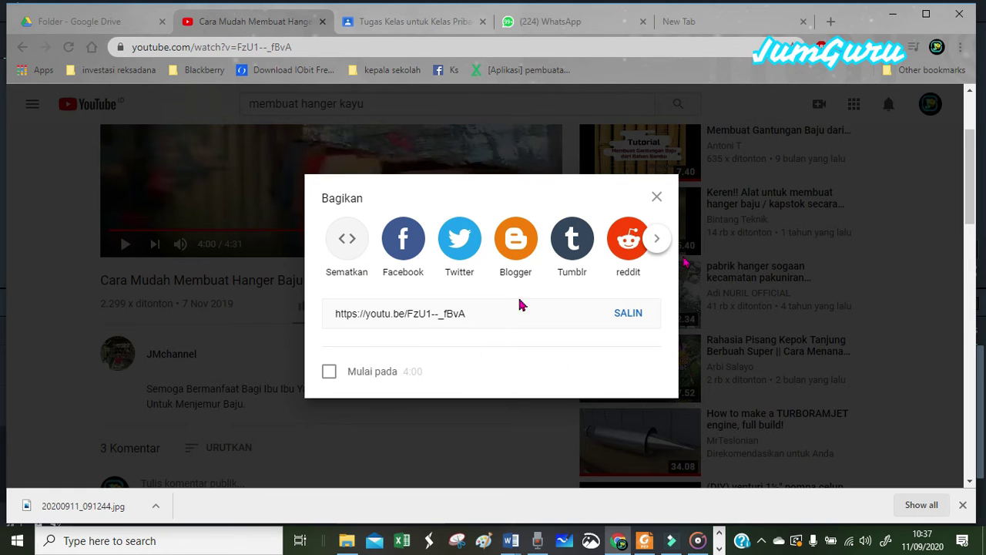
{"action": "left_click", "coordinate": [657, 238]}
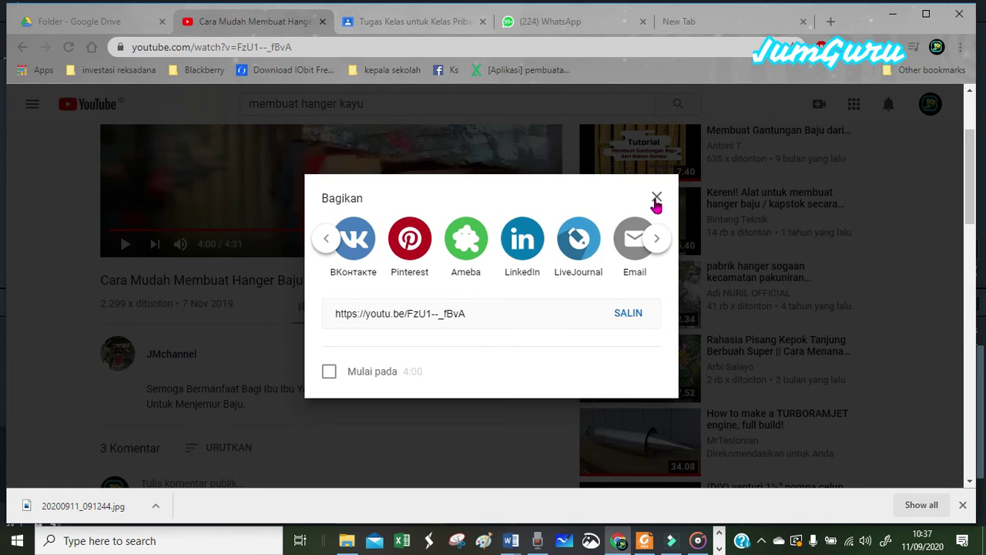
{"action": "left_click", "coordinate": [657, 239]}
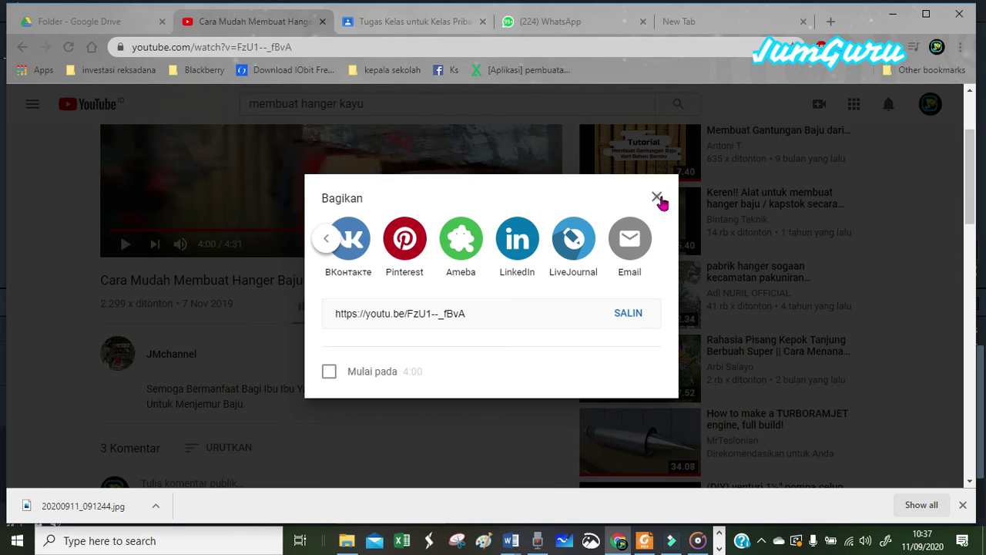
{"action": "left_click", "coordinate": [656, 197]}
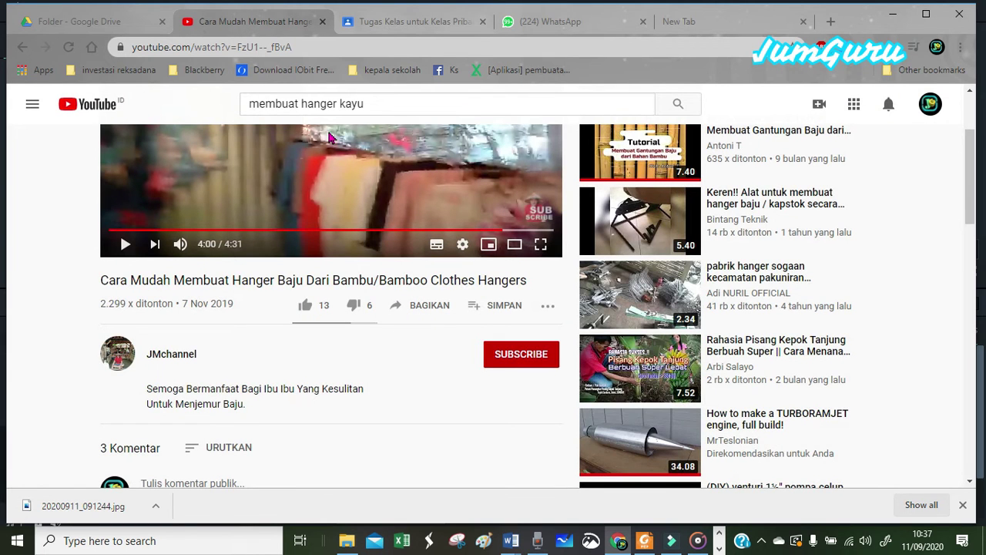
Copy the full web address of the open YouTube video about making bamboo clothes hangers
{"action": "left_click", "coordinate": [264, 46]}
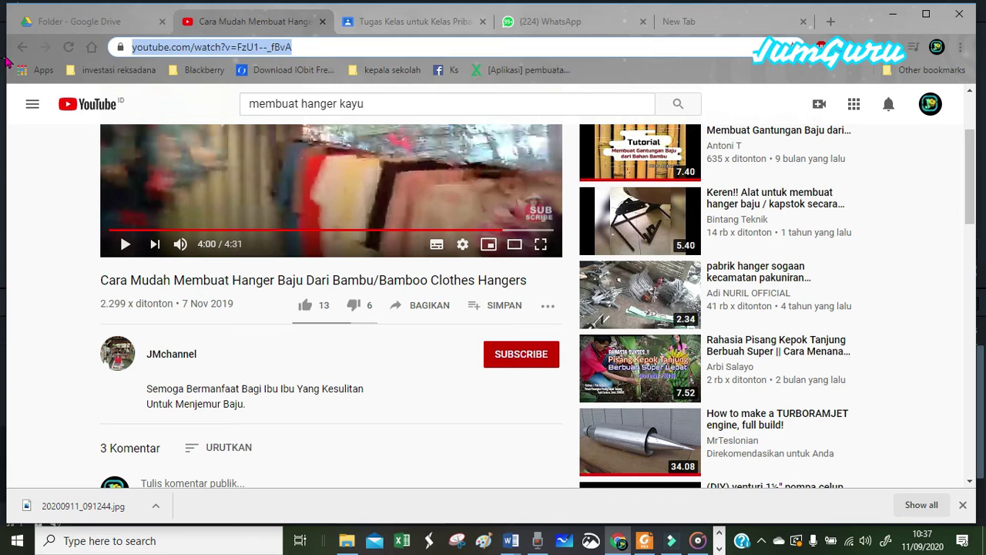
{"action": "right_click", "coordinate": [148, 47]}
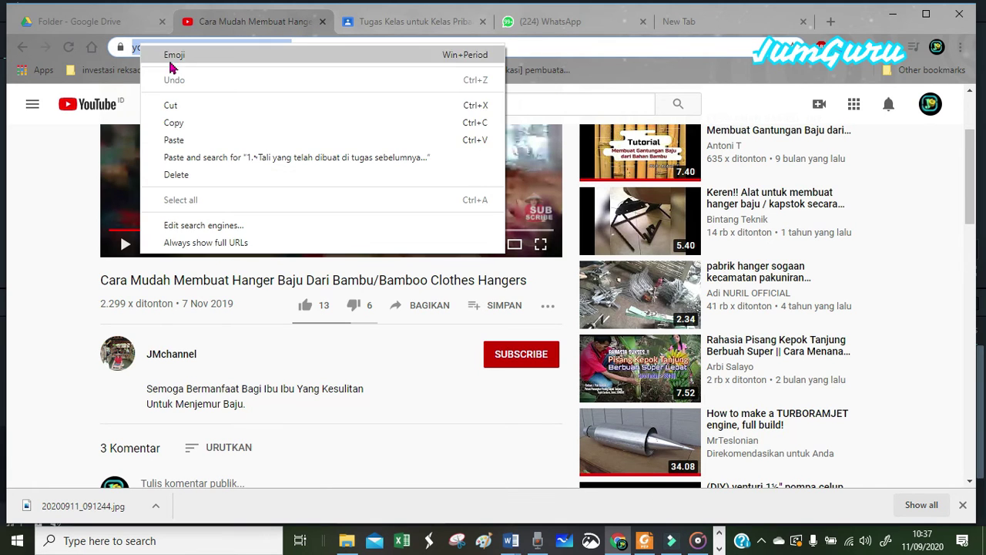
{"action": "left_click", "coordinate": [199, 128]}
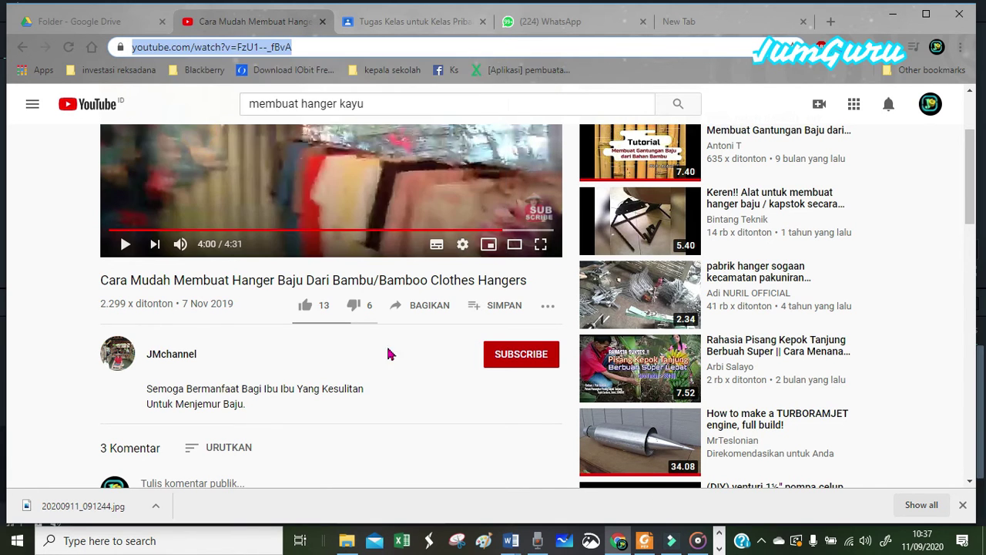
Return to the Classroom assignment and attach the copied YouTube video address as a link
{"action": "left_click", "coordinate": [426, 22]}
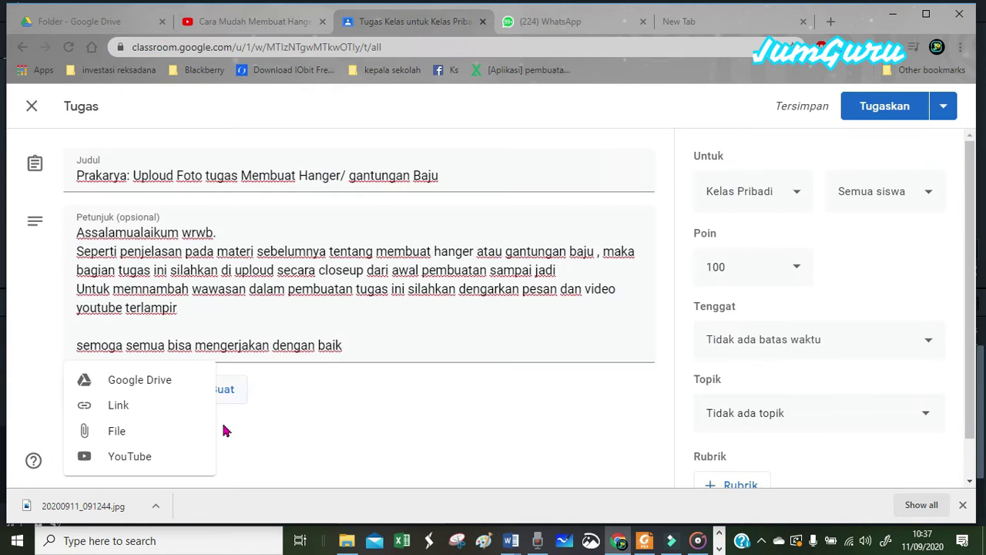
{"action": "left_click", "coordinate": [159, 412]}
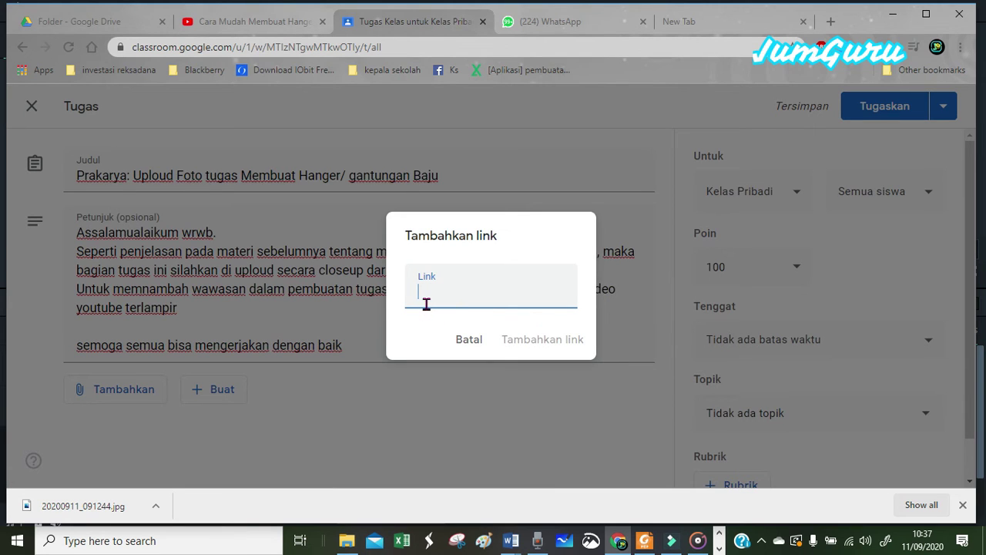
{"action": "key", "text": "ctrl+v"}
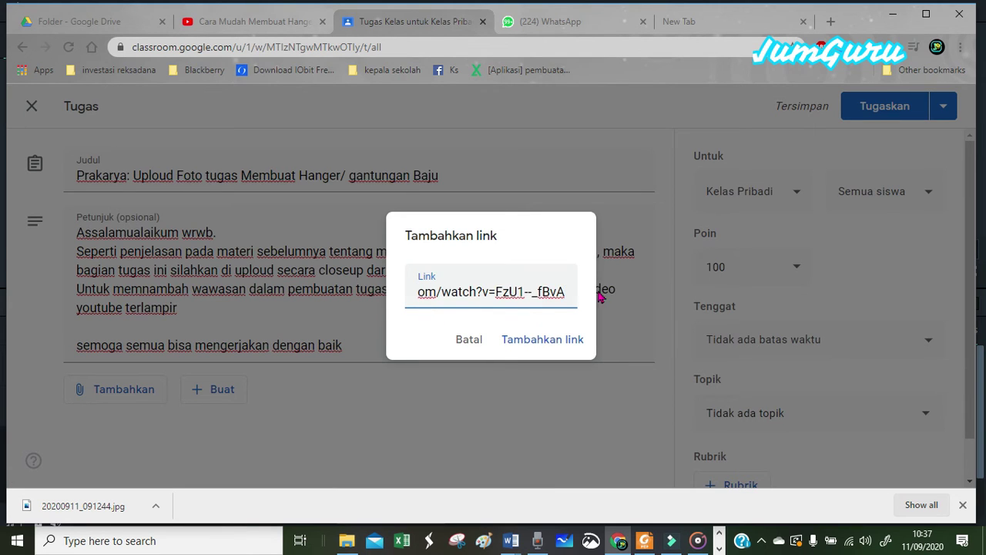
{"action": "left_click", "coordinate": [536, 342]}
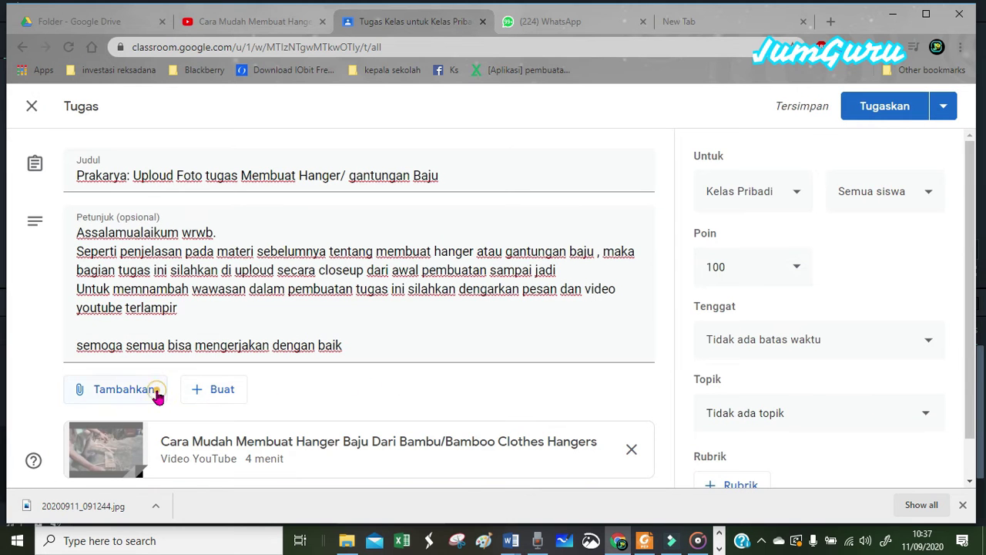
{"action": "left_click", "coordinate": [154, 390]}
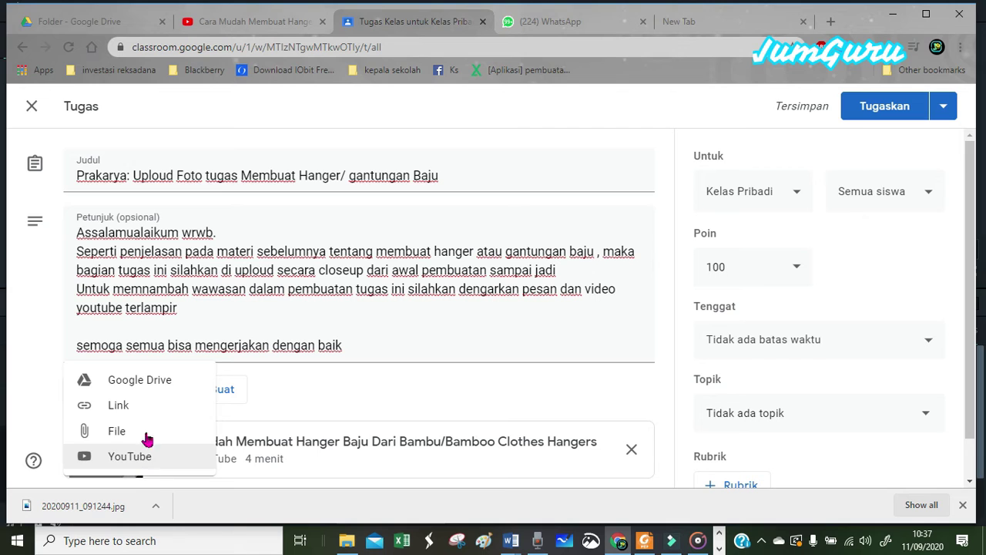
{"action": "left_click", "coordinate": [485, 395]}
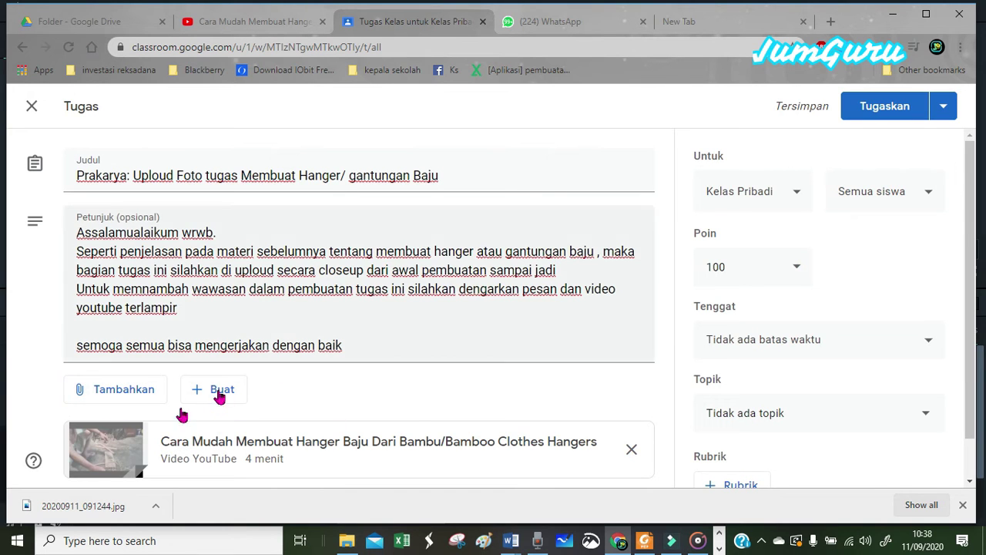
{"action": "scroll", "coordinate": [406, 391], "scroll_direction": "down", "scroll_amount": 1}
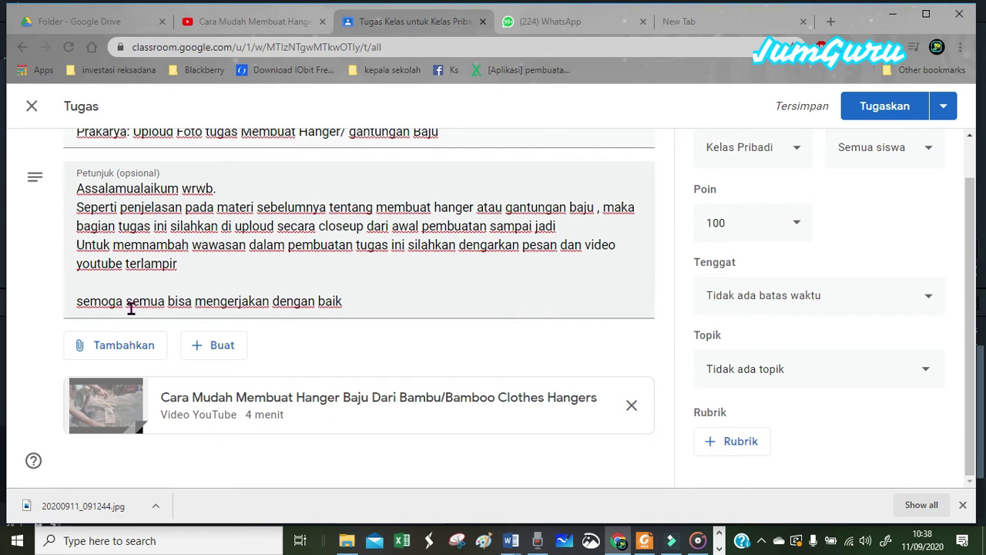
{"action": "left_click", "coordinate": [121, 346]}
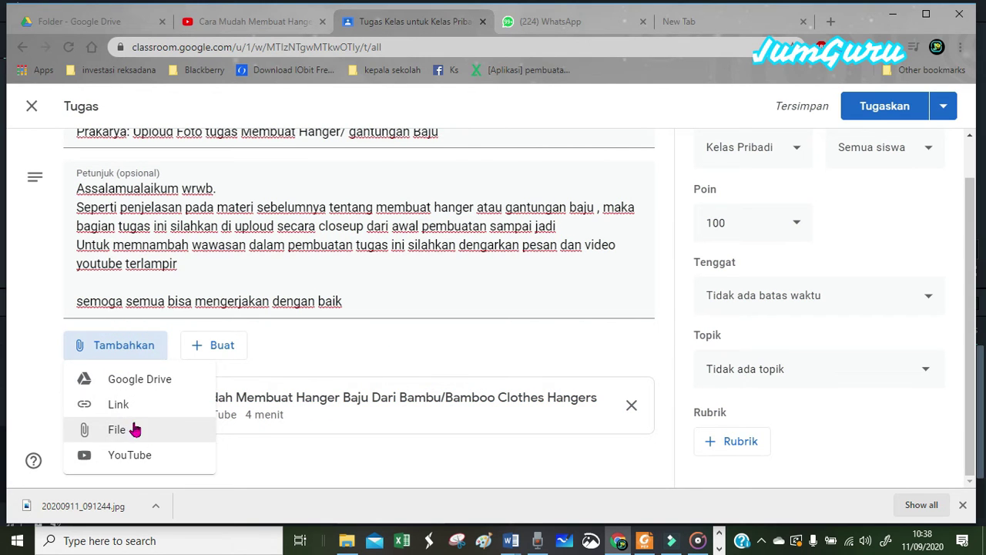
{"action": "scroll", "coordinate": [600, 318], "scroll_direction": "up", "scroll_amount": 1}
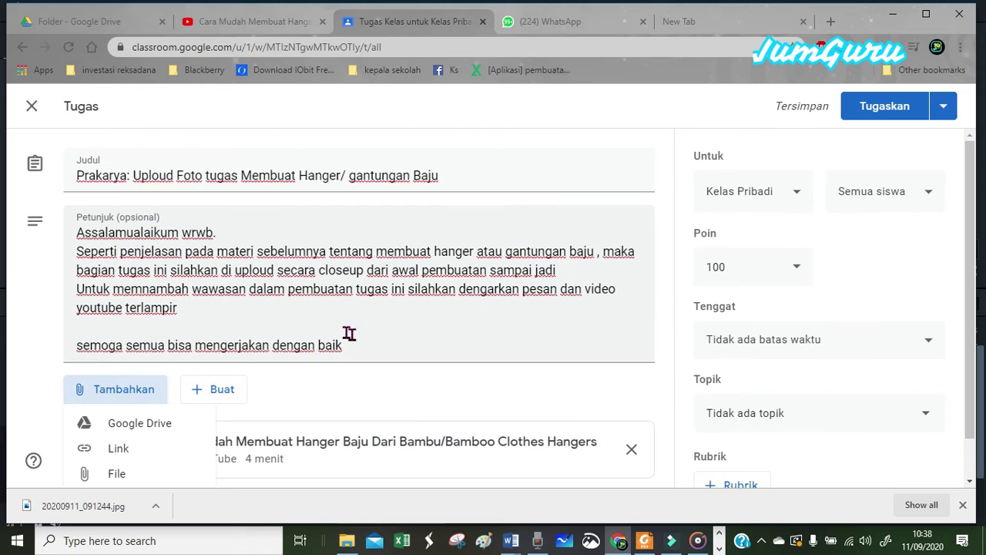
{"action": "scroll", "coordinate": [485, 334], "scroll_direction": "down", "scroll_amount": 1}
{"action": "left_click", "coordinate": [484, 329]}
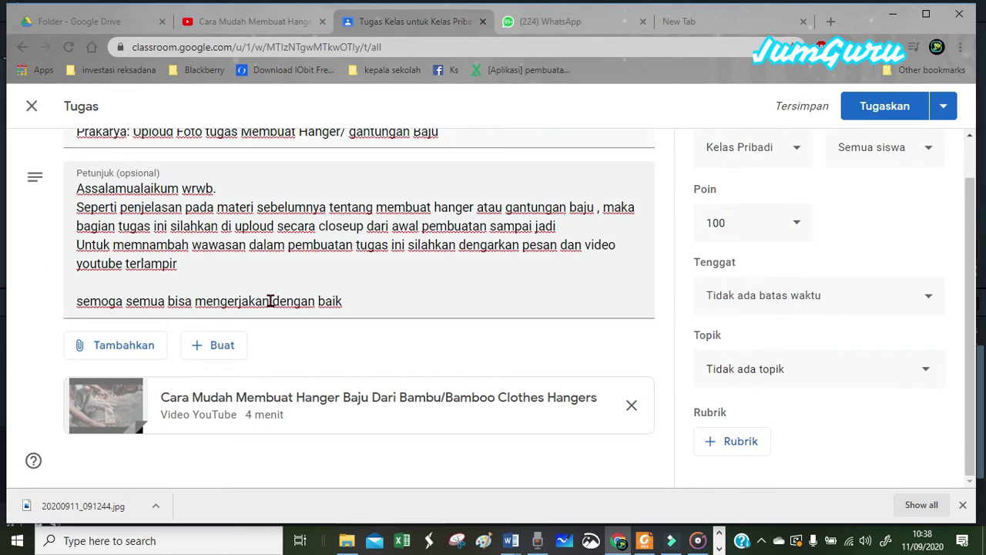
{"action": "scroll", "coordinate": [446, 308], "scroll_direction": "up", "scroll_amount": 1}
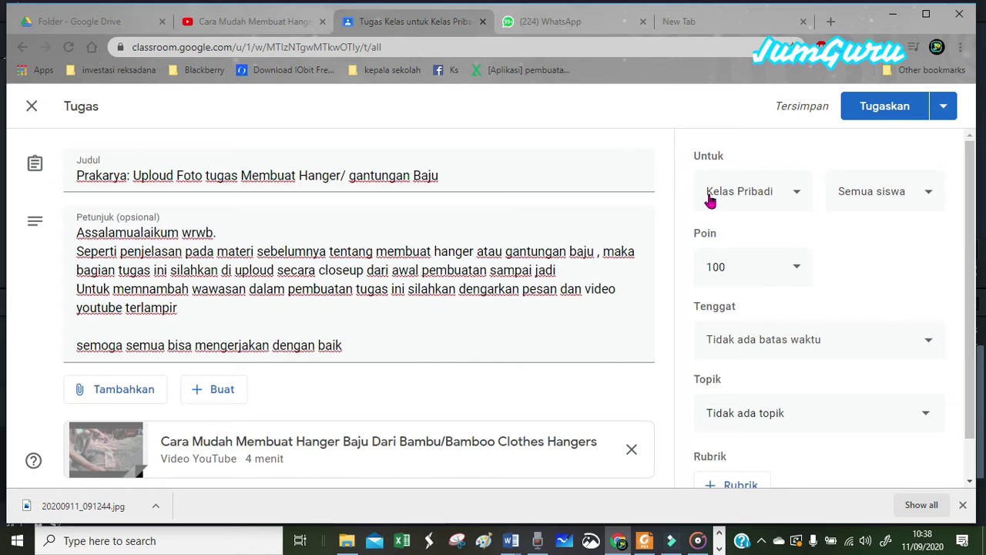
Assign the task to Kelas 9A, Kelas 9C and Kelas 9B in addition to Kelas Pribadi
{"action": "left_click", "coordinate": [797, 200]}
{"action": "left_click", "coordinate": [716, 163]}
{"action": "left_click", "coordinate": [715, 208]}
{"action": "left_click", "coordinate": [714, 254]}
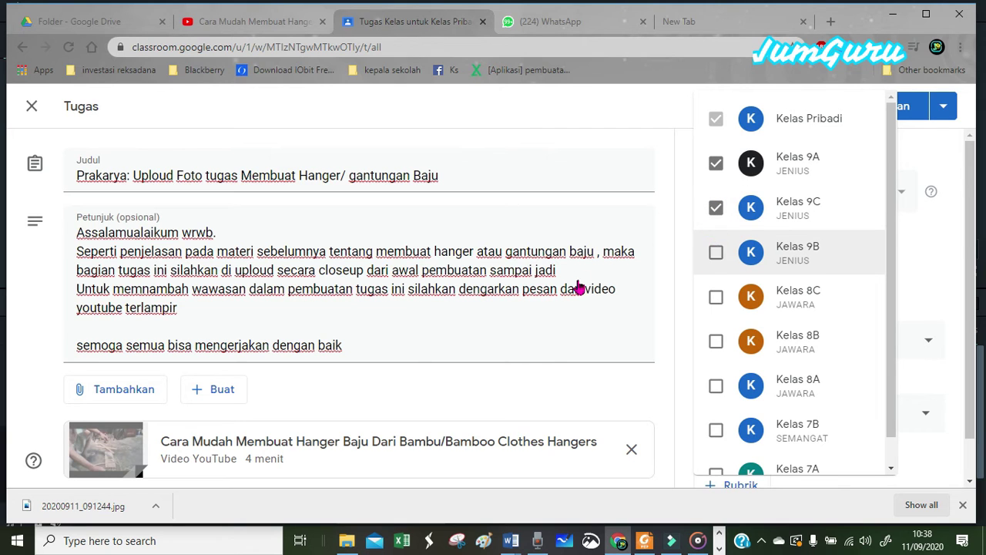
{"action": "left_click", "coordinate": [676, 288]}
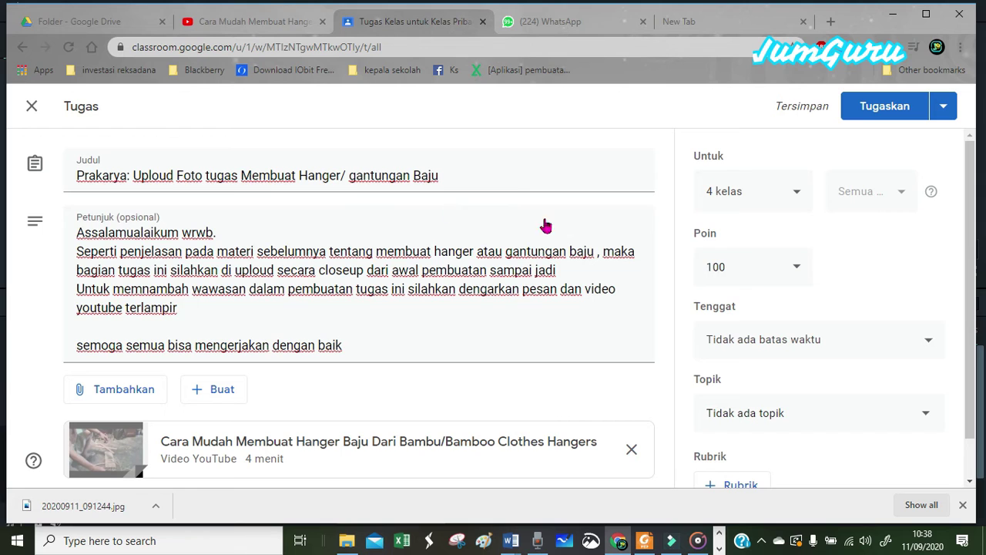
Set the assignment's points to 90
{"action": "left_click", "coordinate": [752, 269]}
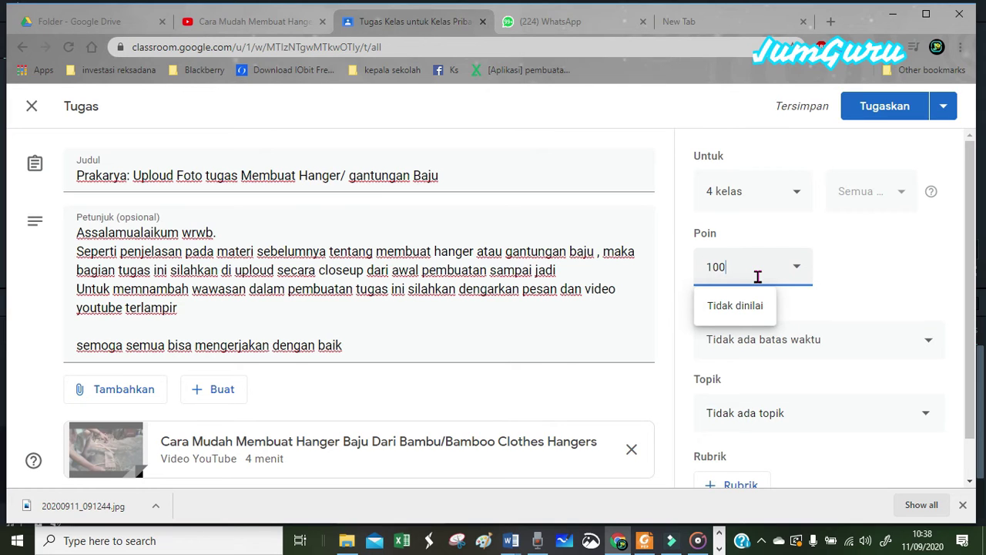
{"action": "double_click", "coordinate": [755, 274]}
{"action": "type", "text": "90"}
{"action": "left_click", "coordinate": [850, 285]}
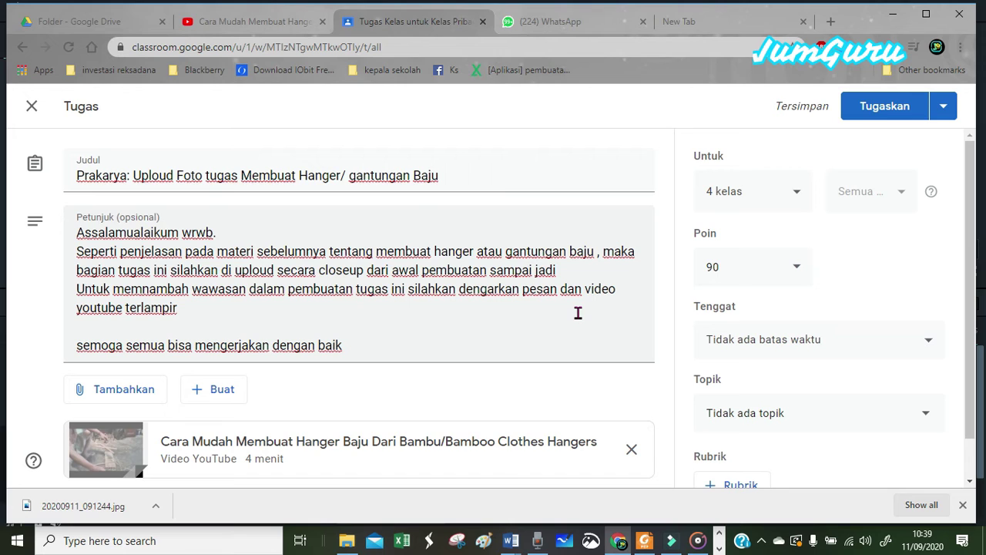
{"action": "left_click", "coordinate": [217, 317]}
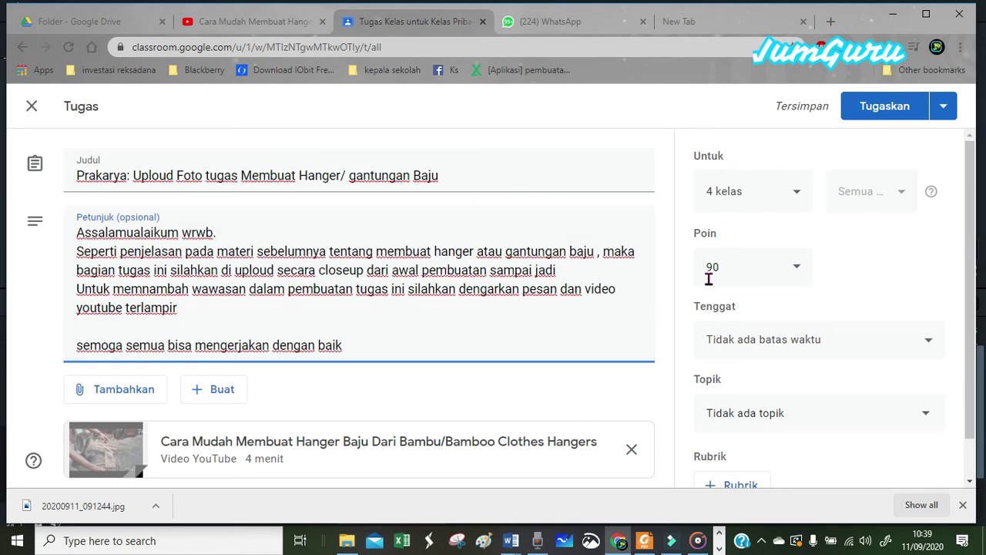
{"action": "left_click", "coordinate": [499, 307]}
{"action": "left_click", "coordinate": [804, 340]}
{"action": "left_click", "coordinate": [804, 340]}
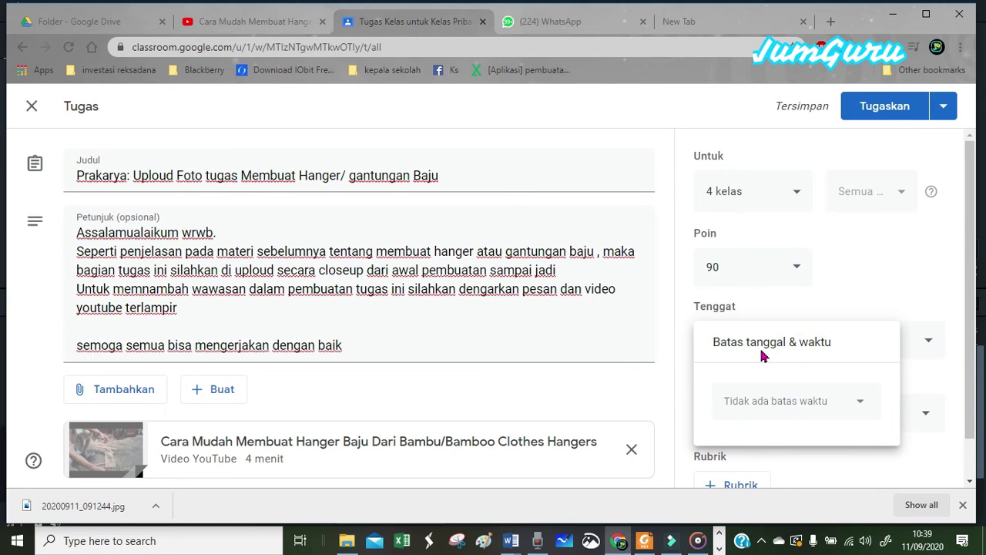
{"action": "left_click", "coordinate": [629, 354]}
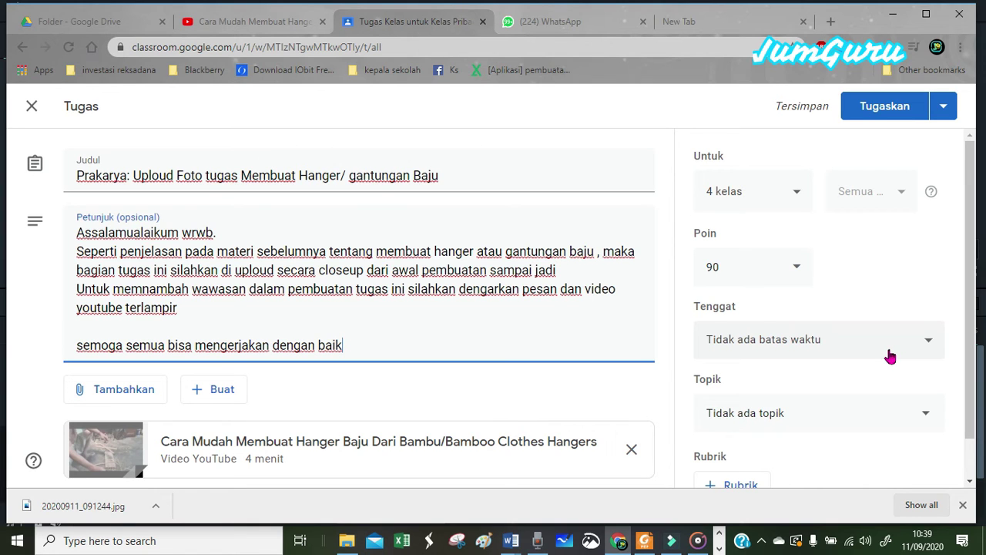
{"action": "left_click", "coordinate": [585, 382]}
File the assignment under the existing topic "Prakarya"
{"action": "scroll", "coordinate": [946, 378], "scroll_direction": "down", "scroll_amount": 1}
{"action": "left_click", "coordinate": [864, 374]}
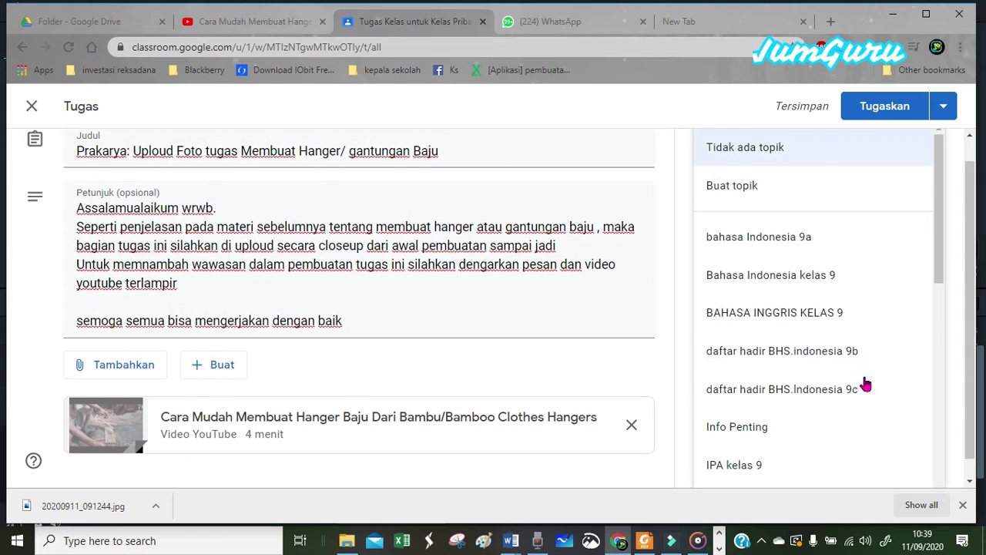
{"action": "left_click_drag", "start_coordinate": [942, 275], "coordinate": [936, 455]}
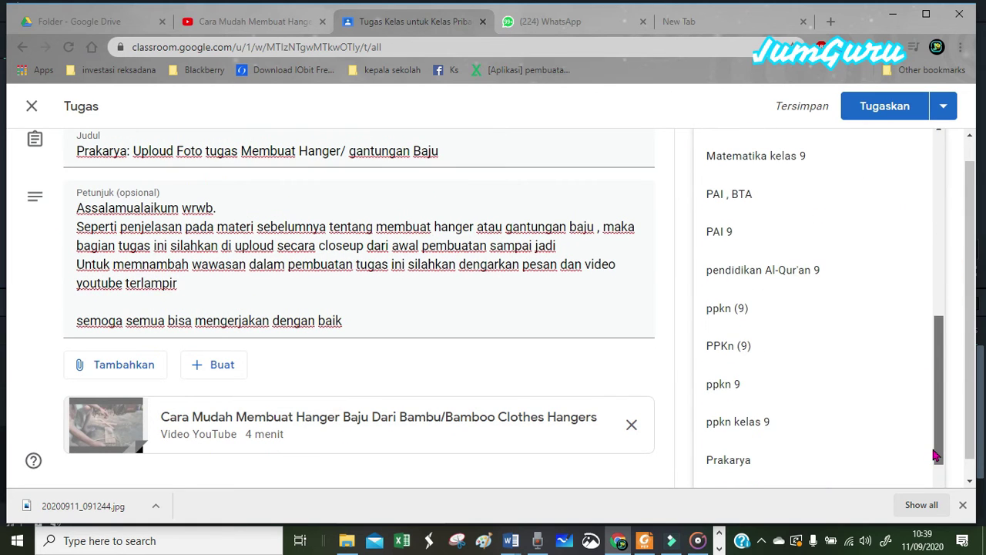
{"action": "left_click", "coordinate": [854, 454]}
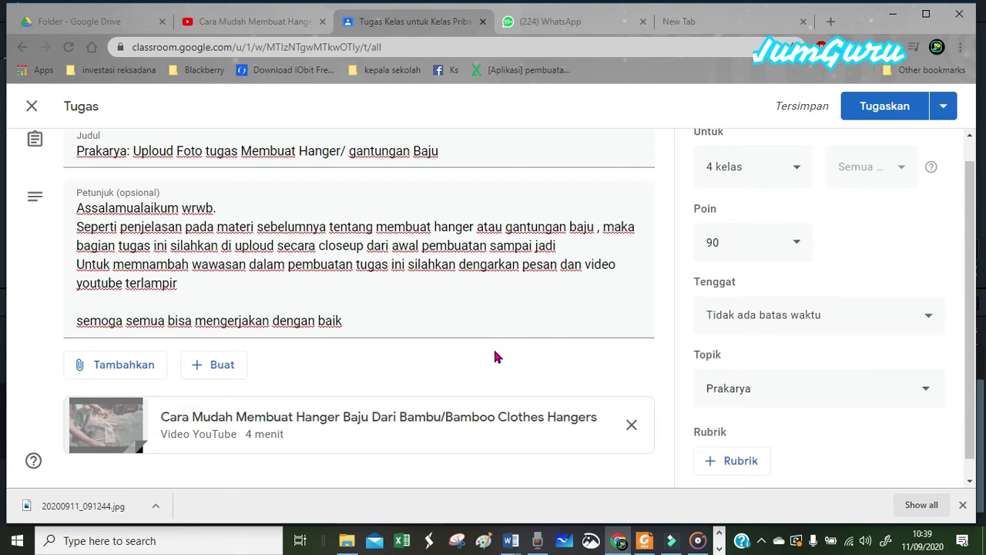
{"action": "scroll", "coordinate": [482, 359], "scroll_direction": "up", "scroll_amount": 1}
{"action": "scroll", "coordinate": [454, 357], "scroll_direction": "down", "scroll_amount": 1}
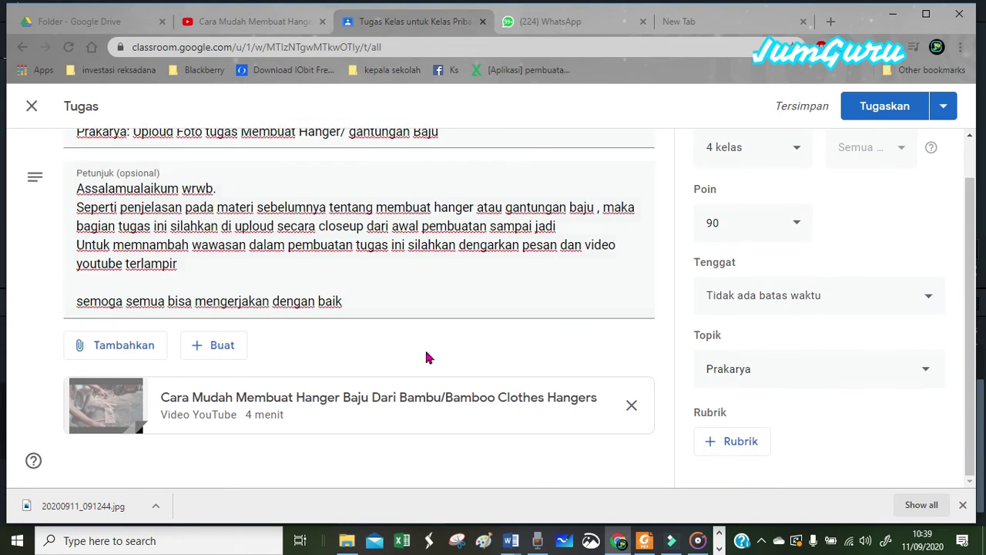
{"action": "left_click", "coordinate": [475, 304]}
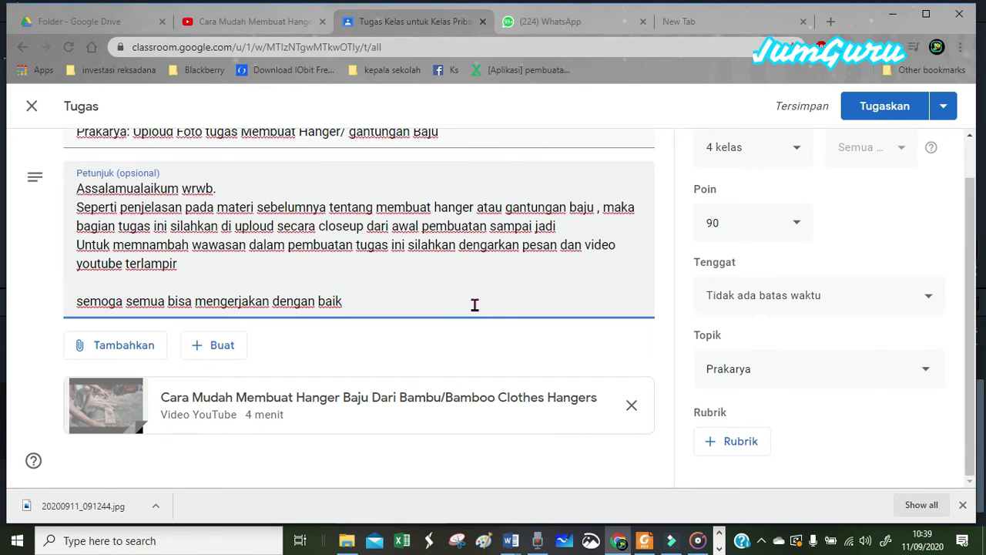
{"action": "scroll", "coordinate": [508, 319], "scroll_direction": "up", "scroll_amount": 2}
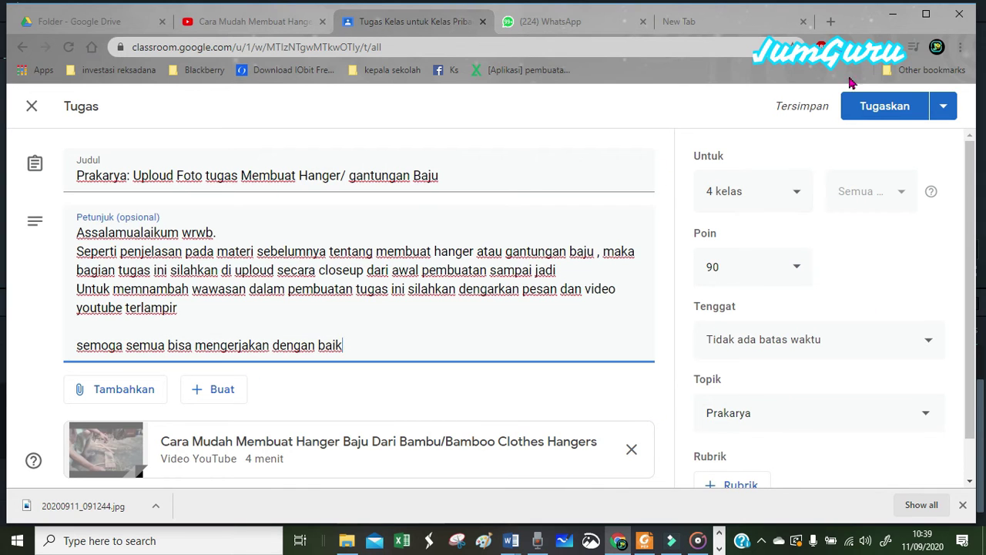
{"action": "scroll", "coordinate": [422, 293], "scroll_direction": "down", "scroll_amount": 1}
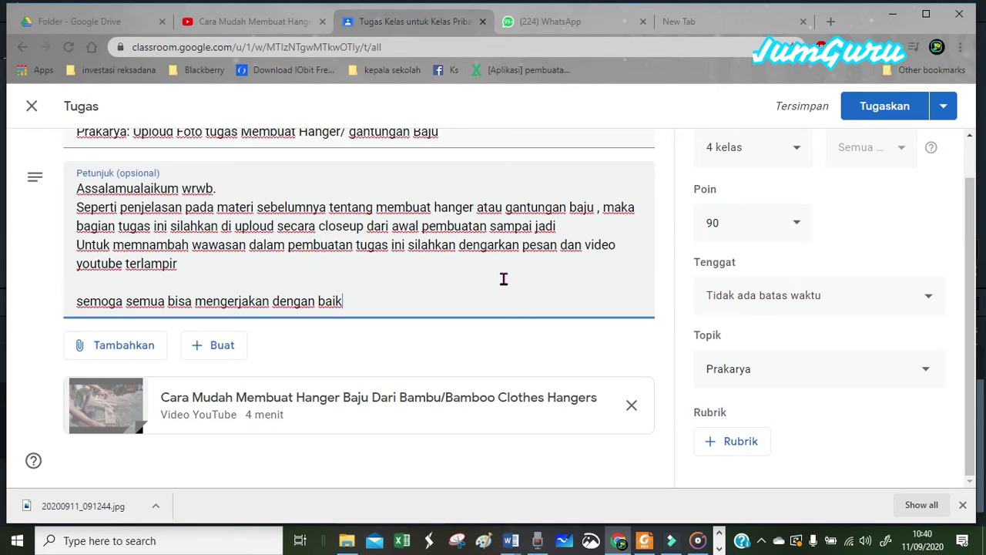
Switch to Voice Recorder and record a spoken message of about 8 minutes for the assignment
{"action": "scroll", "coordinate": [443, 266], "scroll_direction": "up", "scroll_amount": 1}
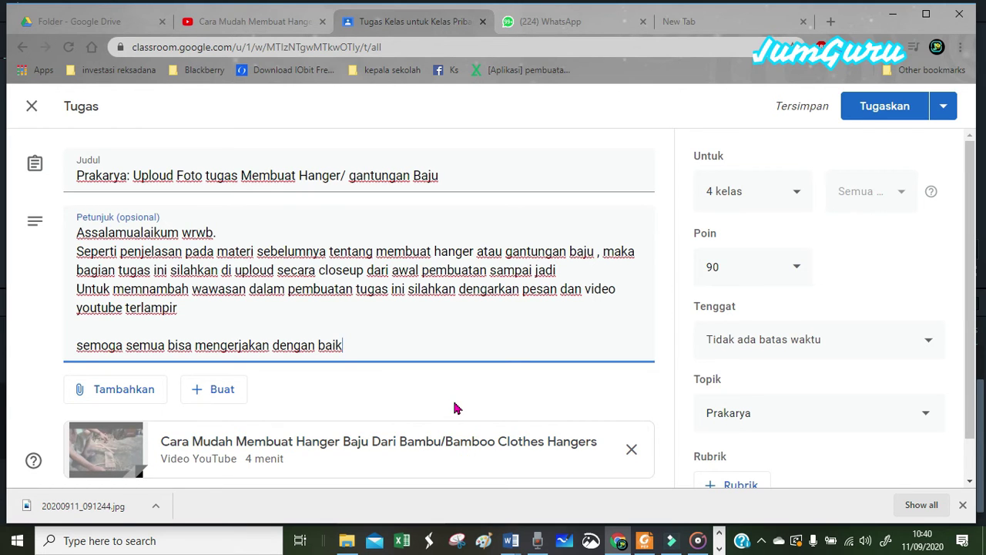
{"action": "mouse_move", "coordinate": [537, 542]}
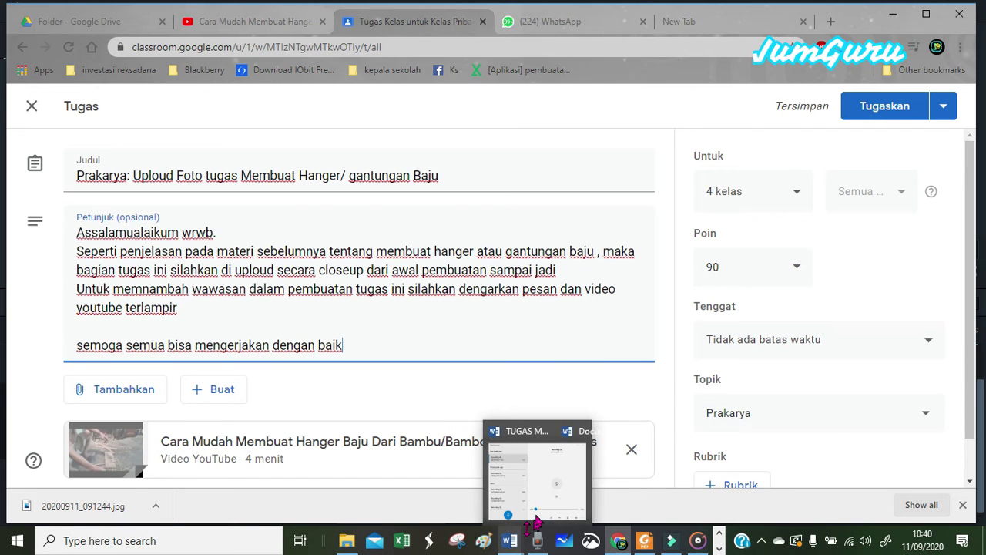
{"action": "mouse_move", "coordinate": [514, 528]}
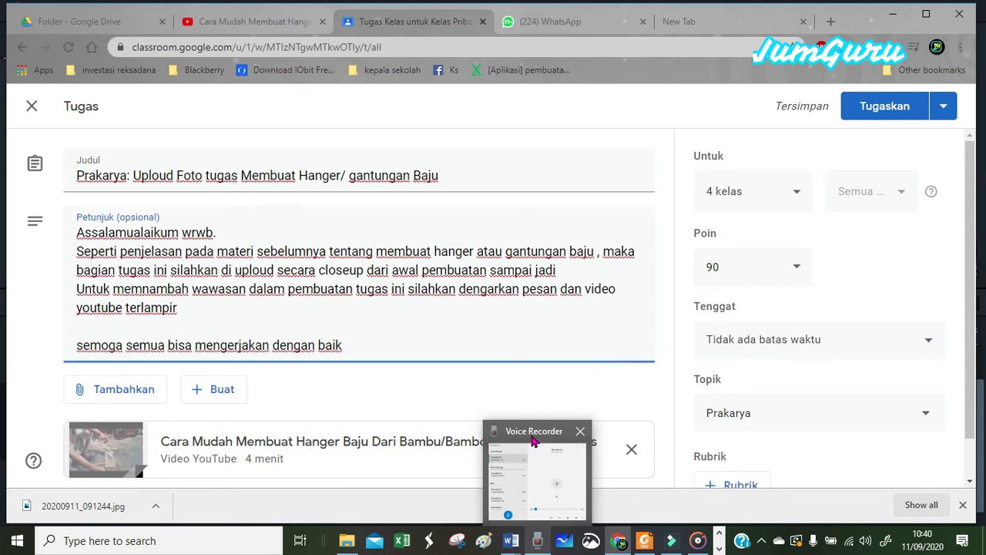
{"action": "mouse_move", "coordinate": [530, 513]}
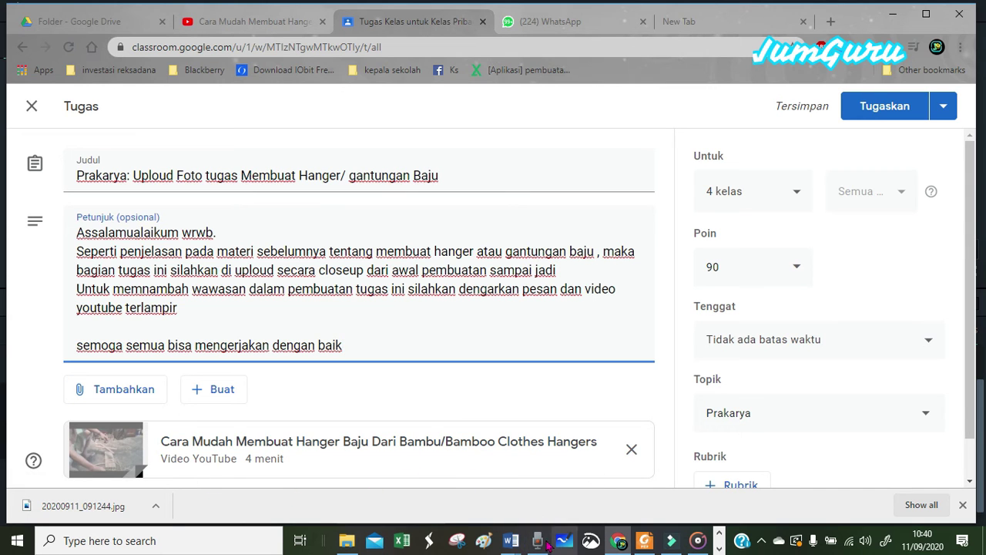
{"action": "mouse_move", "coordinate": [537, 540]}
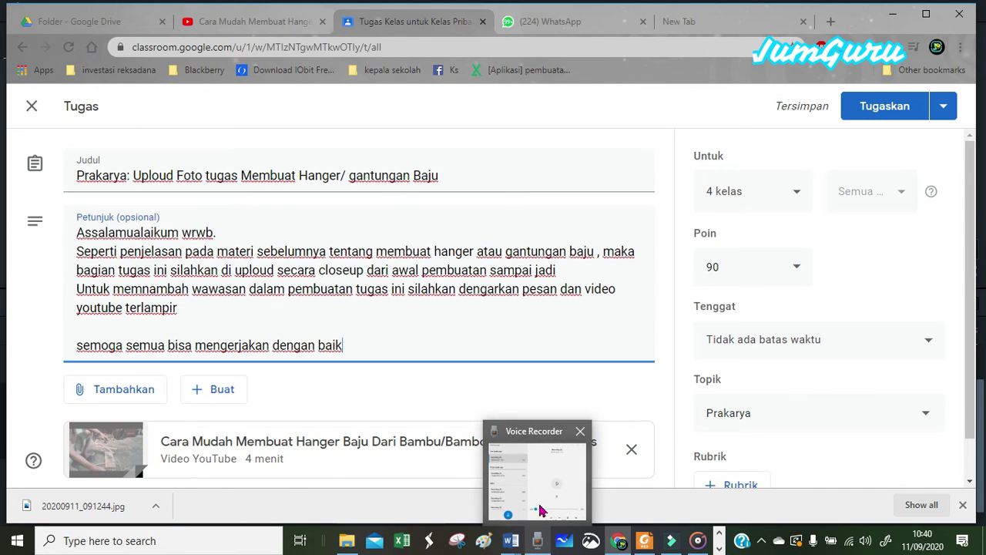
{"action": "left_click", "coordinate": [537, 539]}
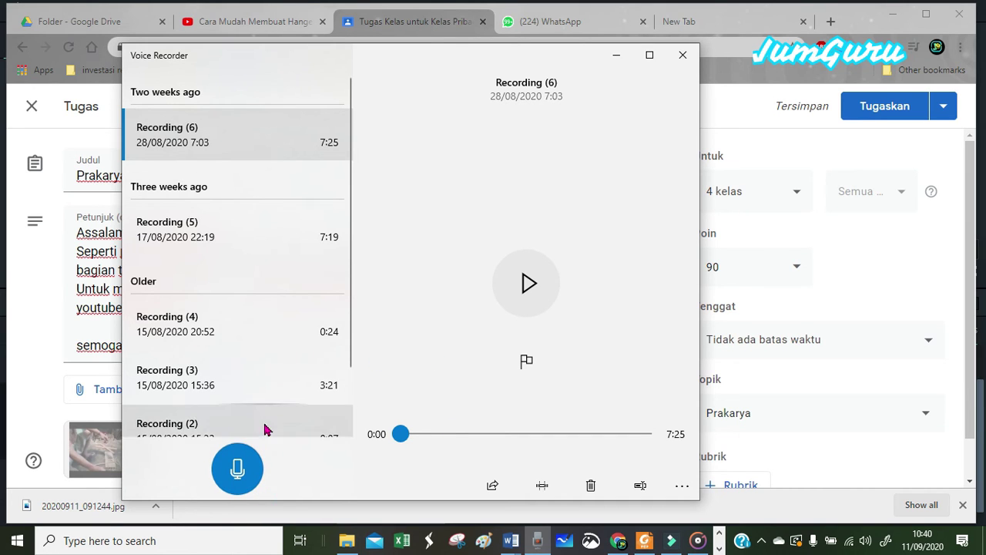
{"action": "left_click_drag", "start_coordinate": [349, 325], "coordinate": [334, 385]}
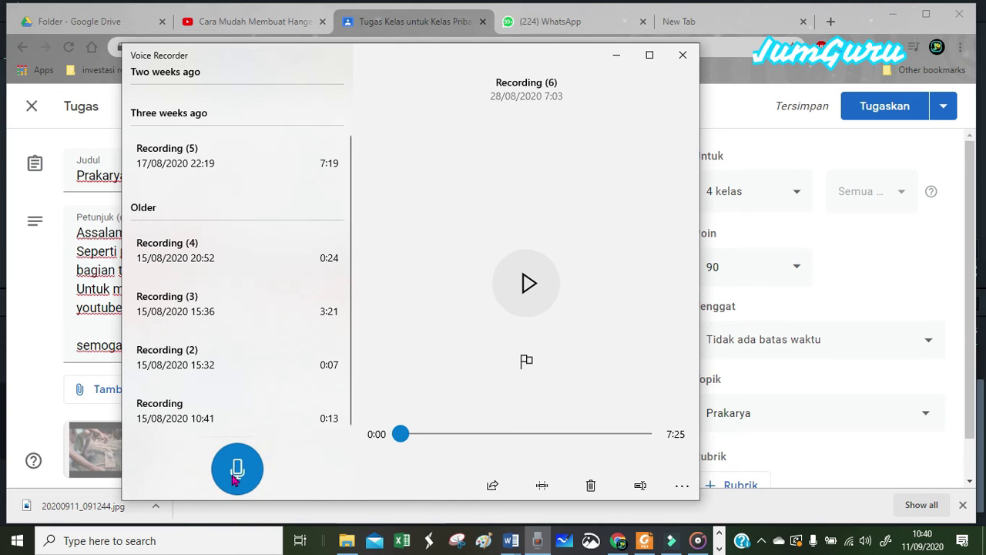
{"action": "key", "text": "ctrl+r"}
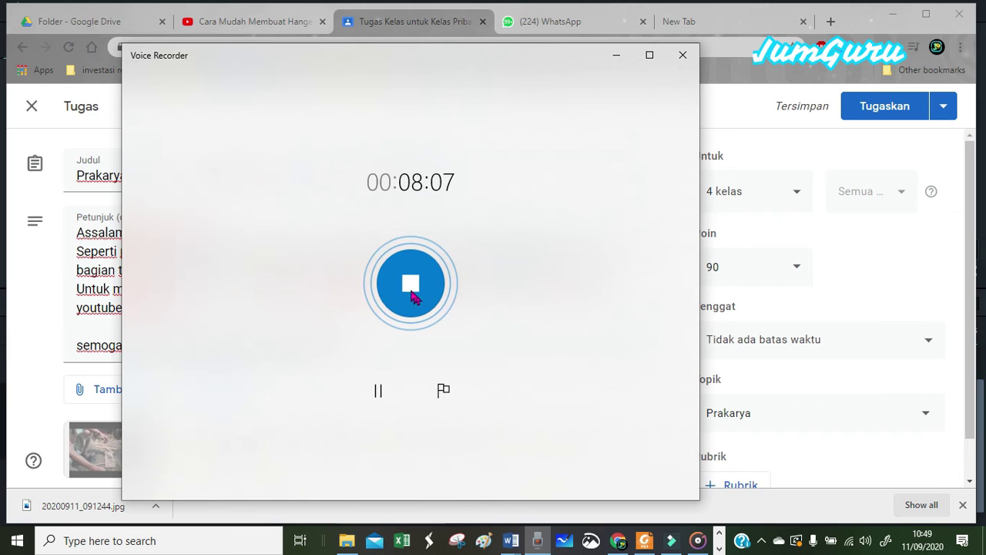
{"action": "left_click", "coordinate": [411, 287]}
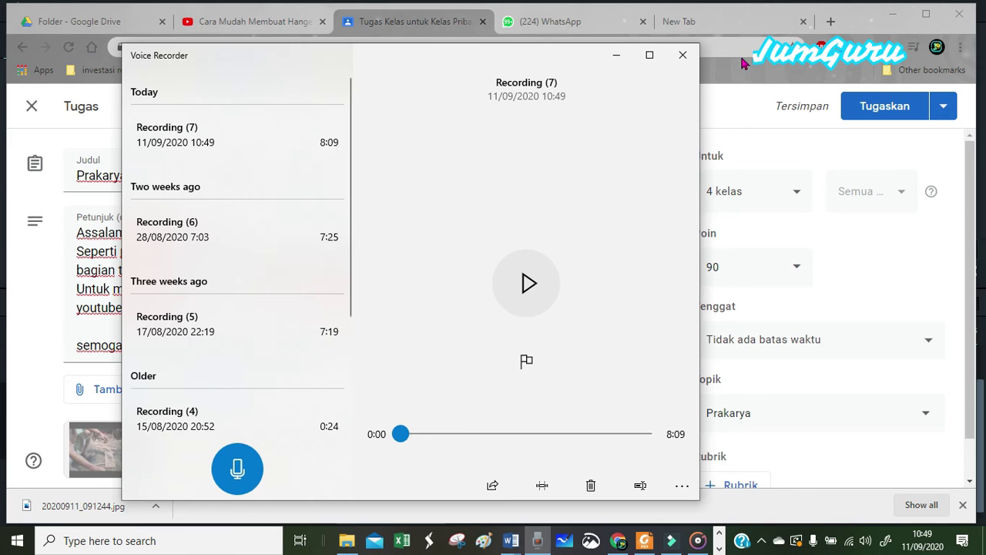
Return to the Classroom assignment and open the file chooser for uploading a new attachment from the computer
{"action": "left_click", "coordinate": [851, 24]}
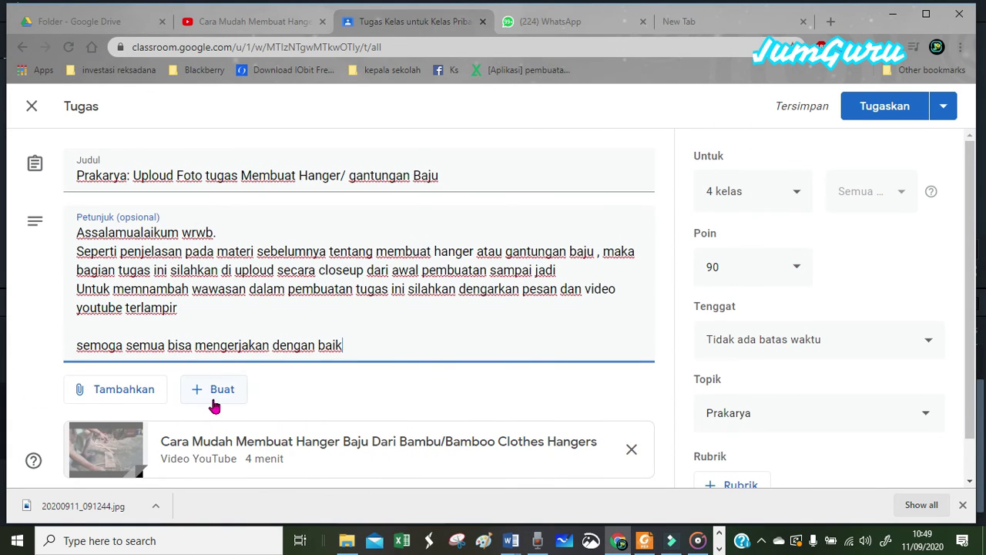
{"action": "left_click", "coordinate": [110, 392]}
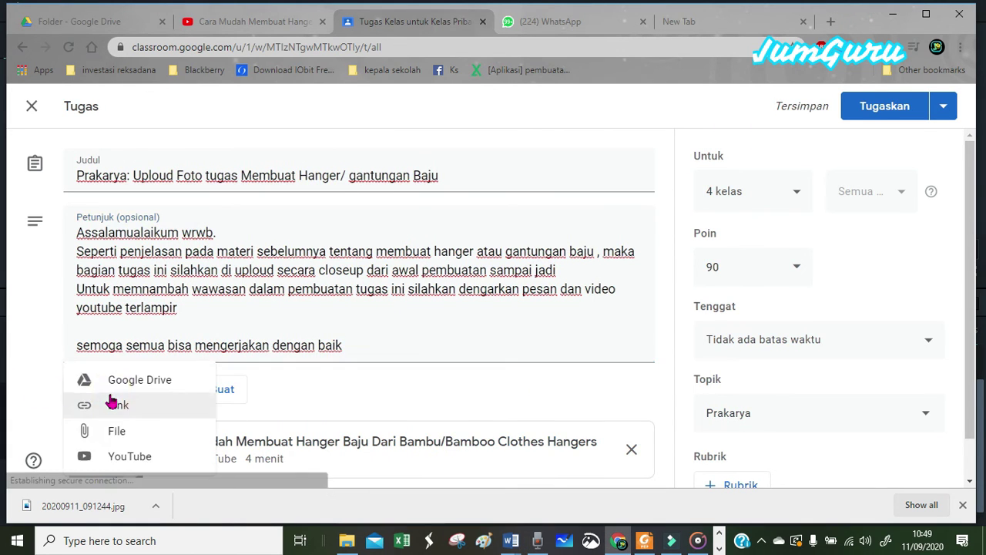
{"action": "left_click", "coordinate": [129, 440]}
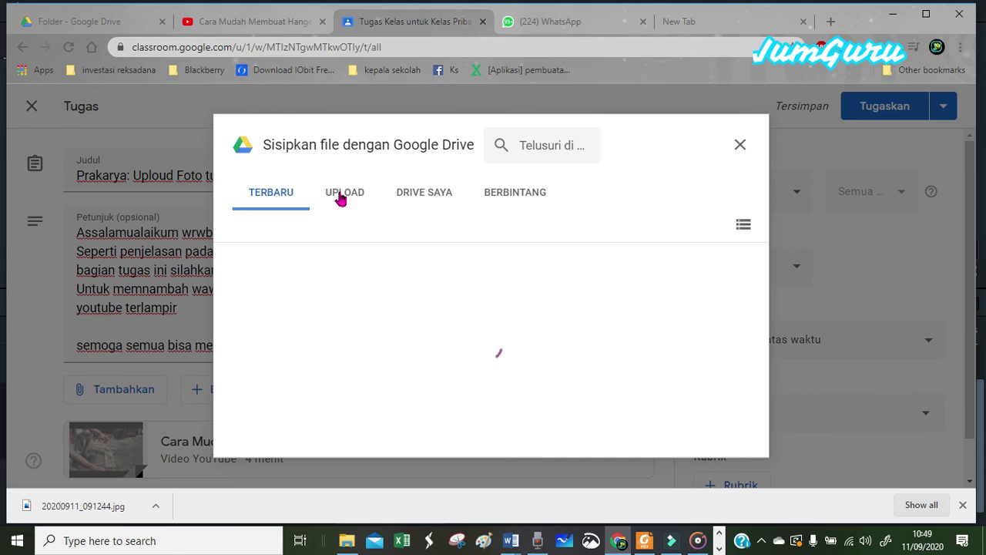
{"action": "left_click", "coordinate": [337, 197]}
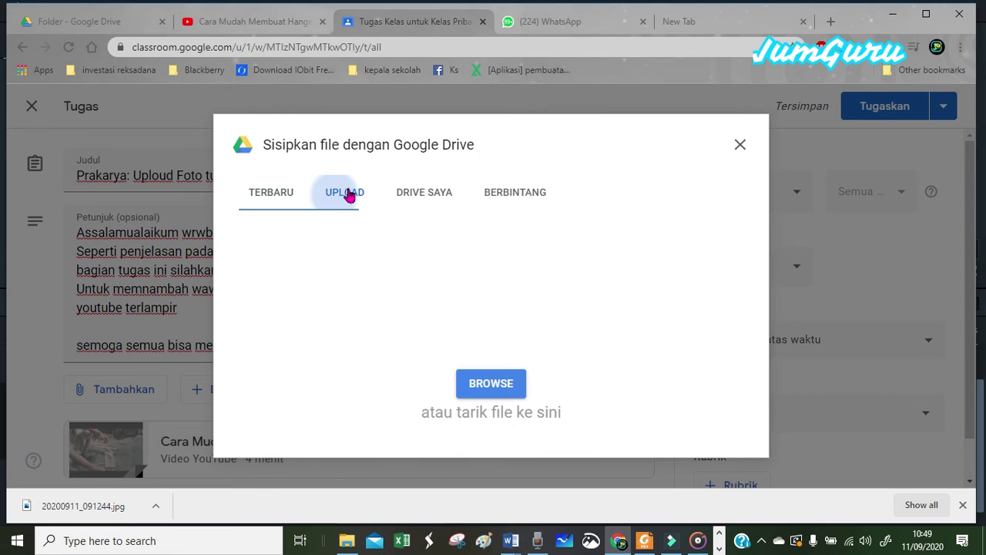
{"action": "left_click", "coordinate": [485, 393]}
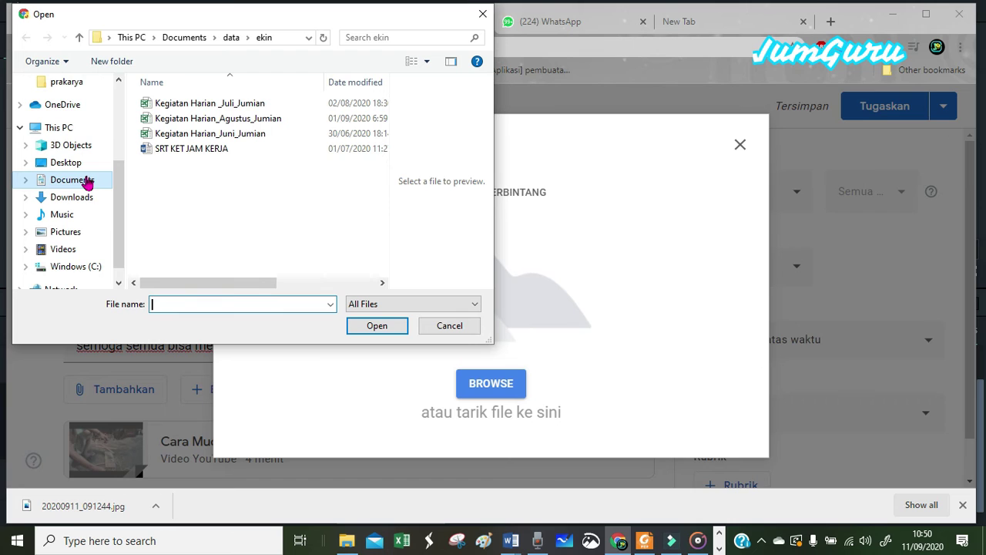
Attach Recording (7) from the Sound recordings folder in Documents and acknowledge the sharing settings notice
{"action": "left_click_drag", "start_coordinate": [118, 170], "coordinate": [121, 199]}
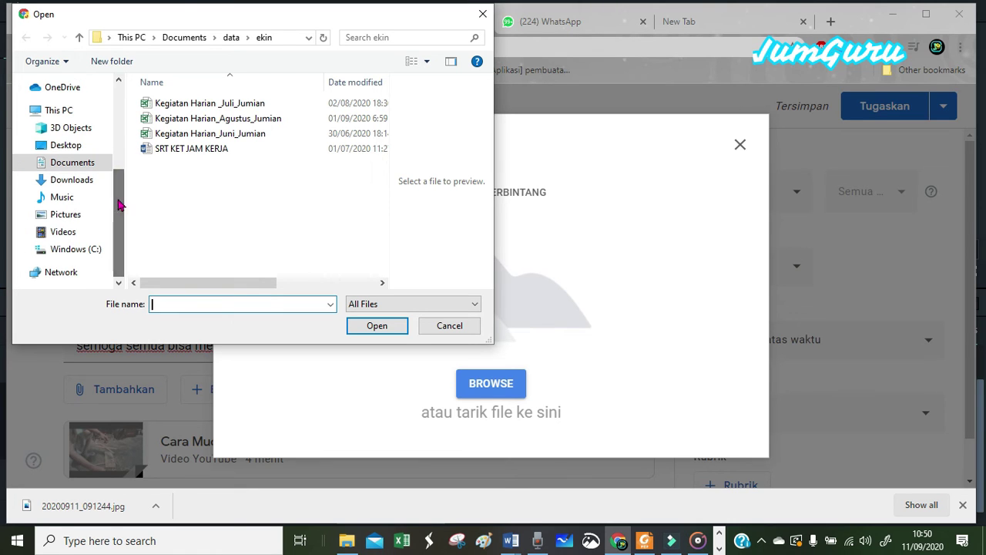
{"action": "left_click", "coordinate": [75, 170]}
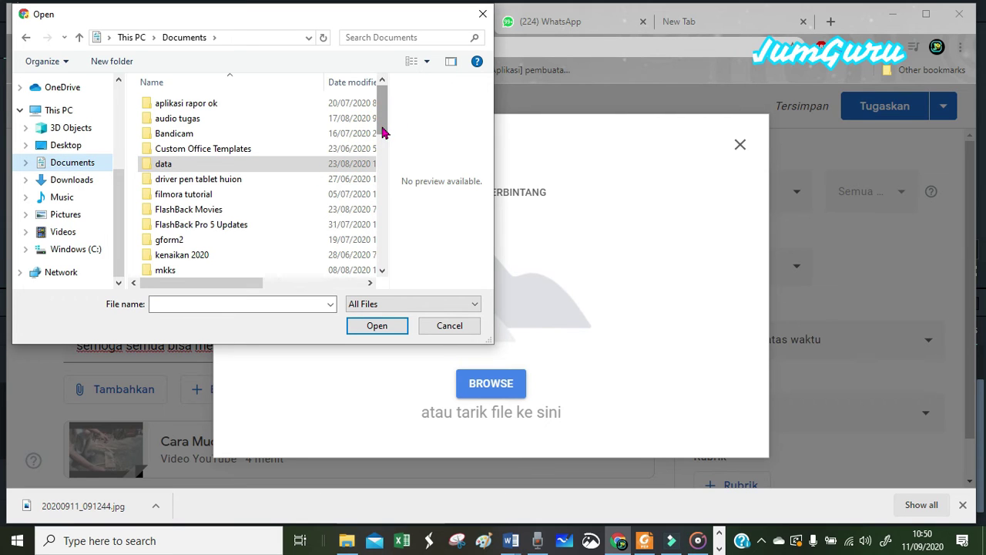
{"action": "left_click_drag", "start_coordinate": [383, 132], "coordinate": [392, 210]}
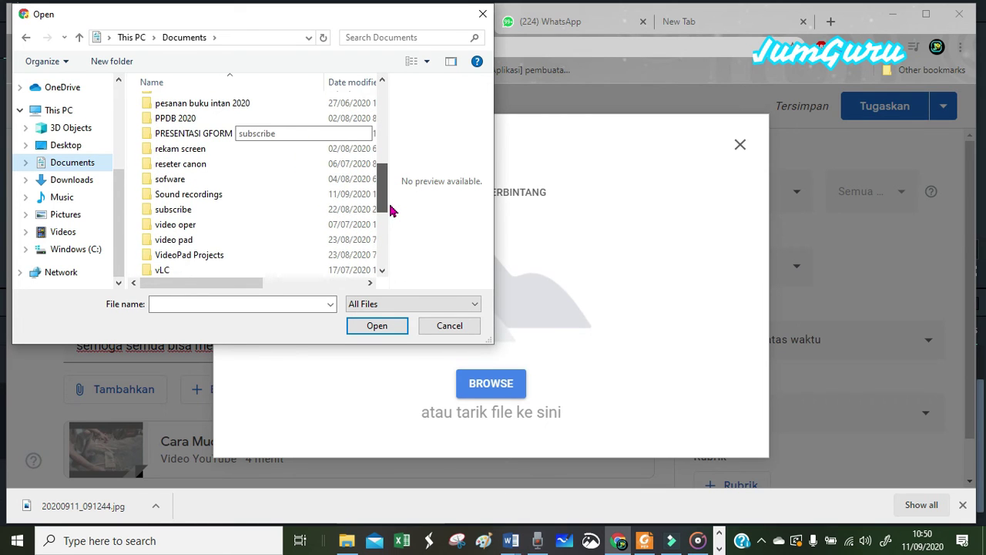
{"action": "double_click", "coordinate": [237, 194]}
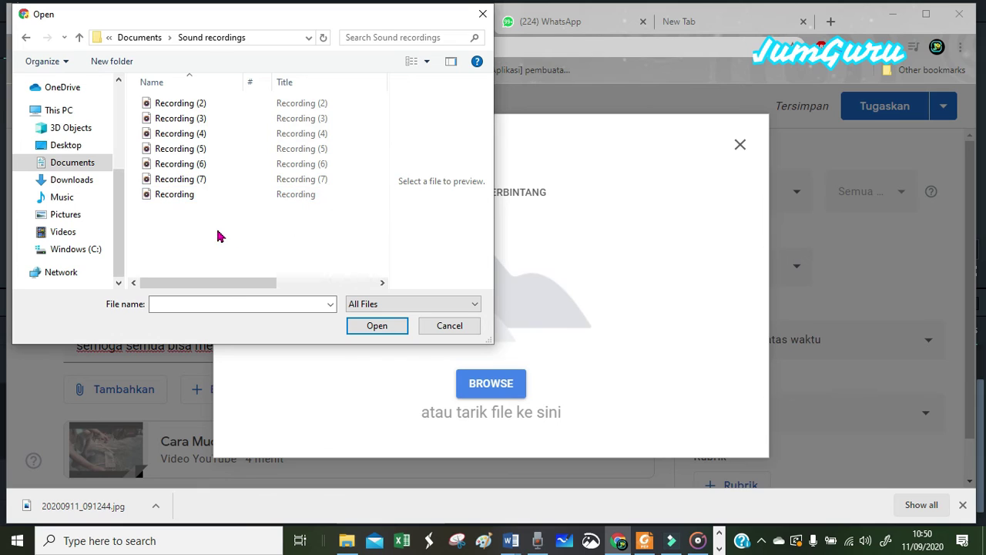
{"action": "mouse_move", "coordinate": [220, 185]}
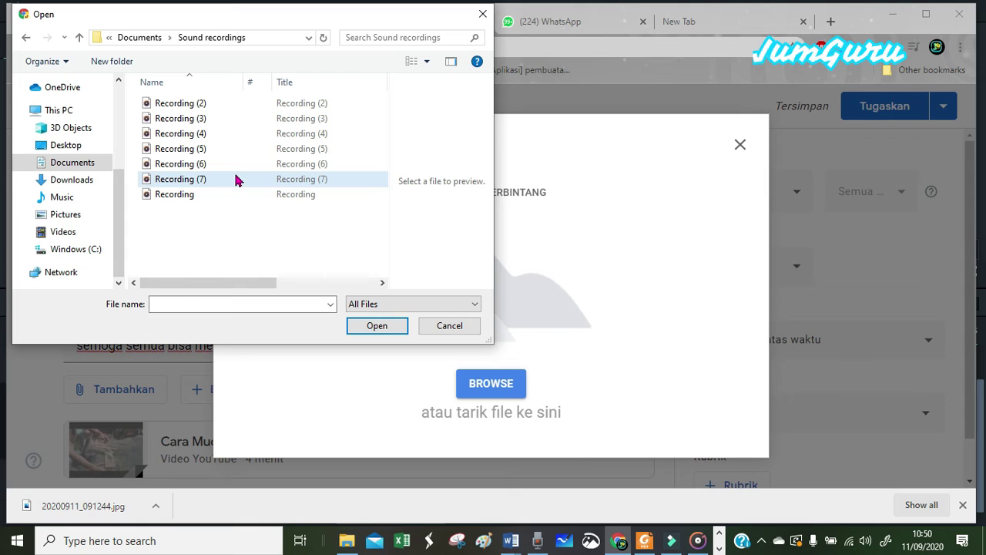
{"action": "left_click", "coordinate": [180, 179]}
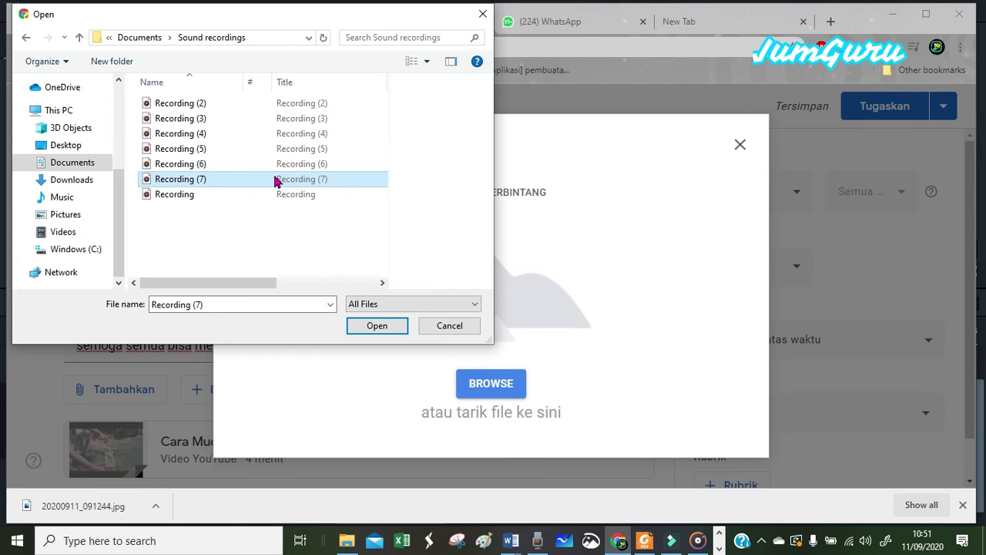
{"action": "left_click", "coordinate": [378, 330]}
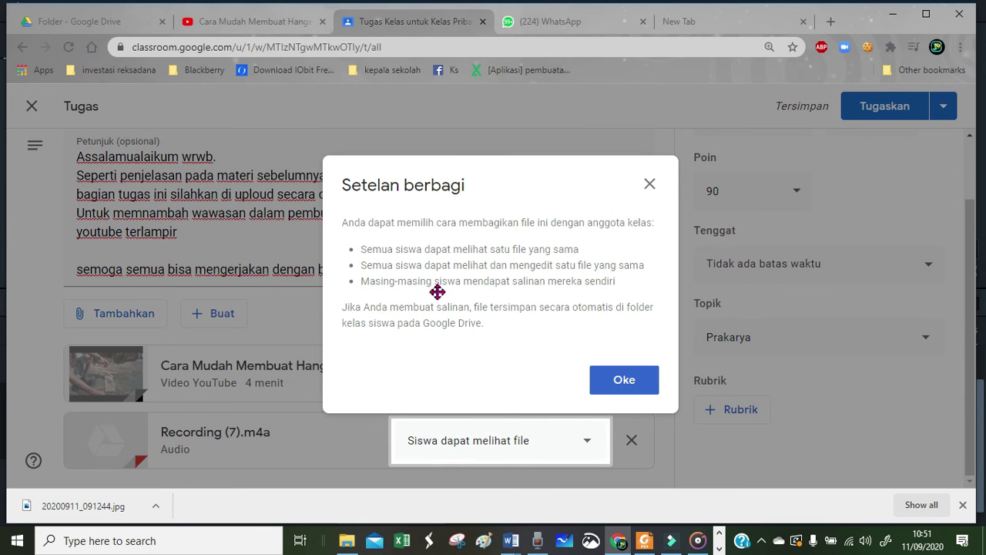
{"action": "left_click", "coordinate": [621, 386]}
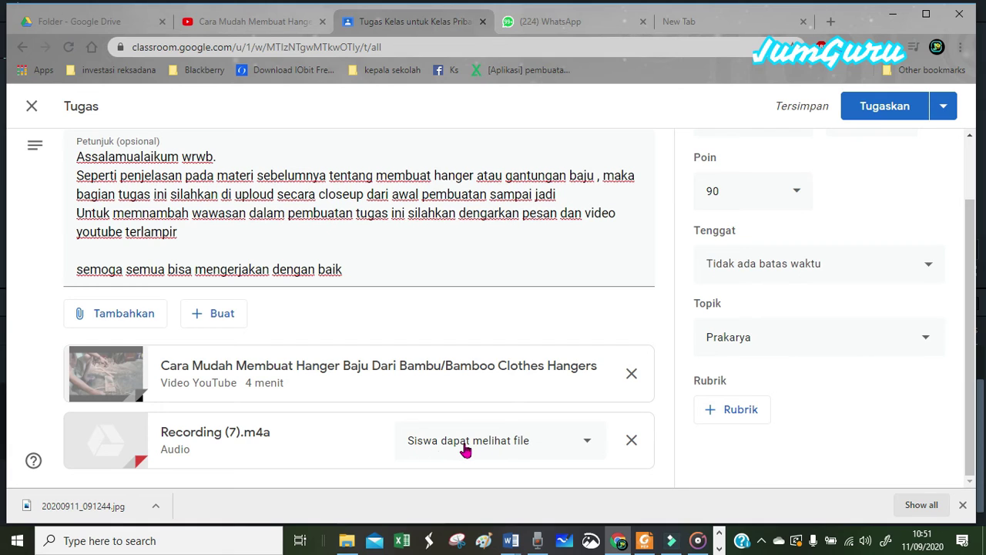
Set the audio attachment's student permission to "Siswa dapat mengedit file"
{"action": "left_click", "coordinate": [586, 444]}
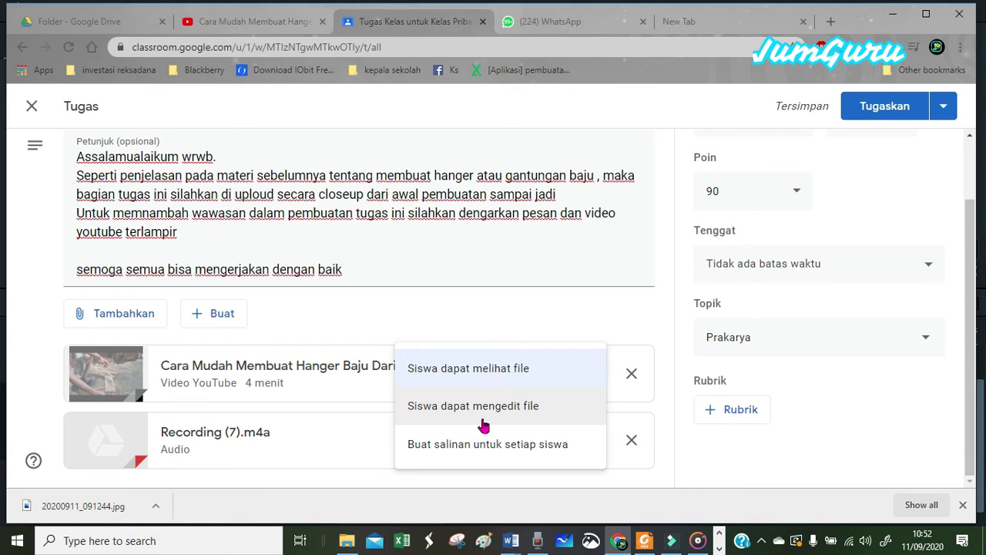
{"action": "left_click", "coordinate": [482, 424]}
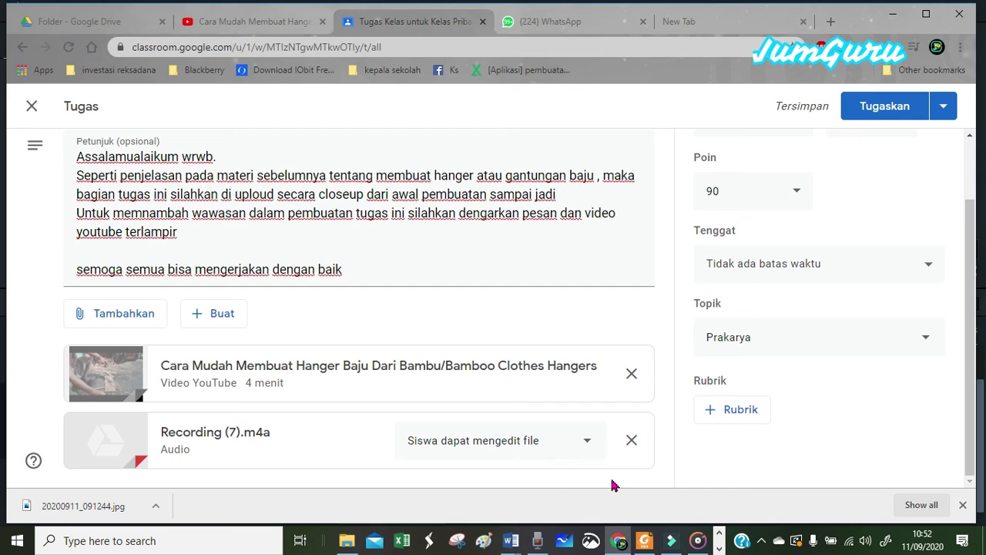
{"action": "left_click", "coordinate": [584, 444]}
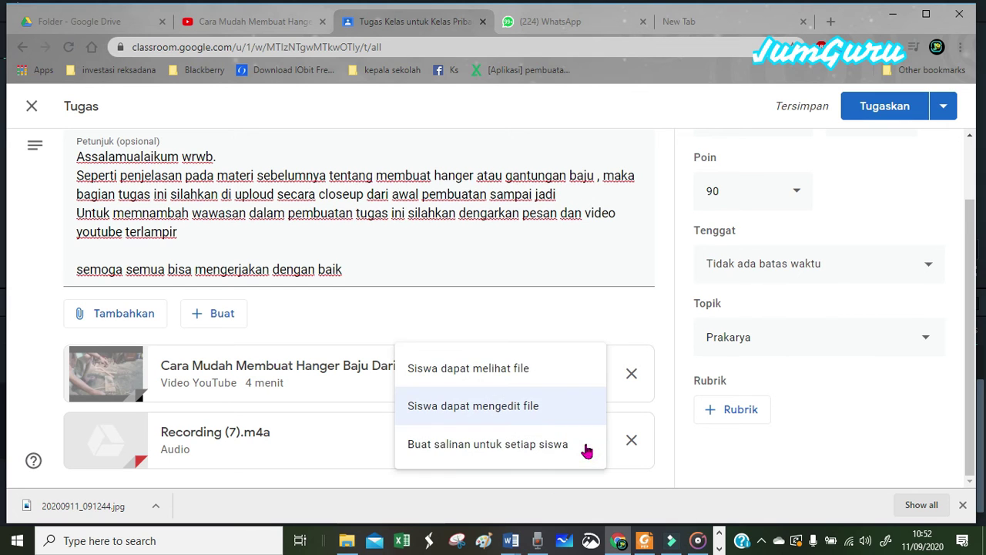
{"action": "left_click", "coordinate": [539, 415]}
{"action": "left_click", "coordinate": [336, 471]}
Review the assignment's title, instructions and attachments, and publish it to the selected classes
{"action": "scroll", "coordinate": [239, 259], "scroll_direction": "up", "scroll_amount": 1}
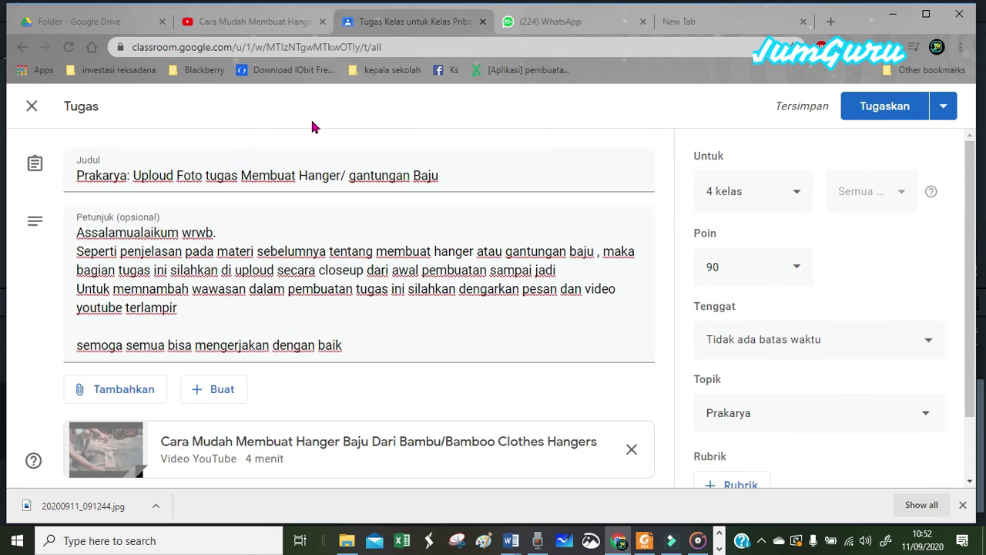
{"action": "scroll", "coordinate": [636, 159], "scroll_direction": "down", "scroll_amount": 1}
{"action": "scroll", "coordinate": [835, 200], "scroll_direction": "up", "scroll_amount": 1}
{"action": "scroll", "coordinate": [306, 315], "scroll_direction": "down", "scroll_amount": 1}
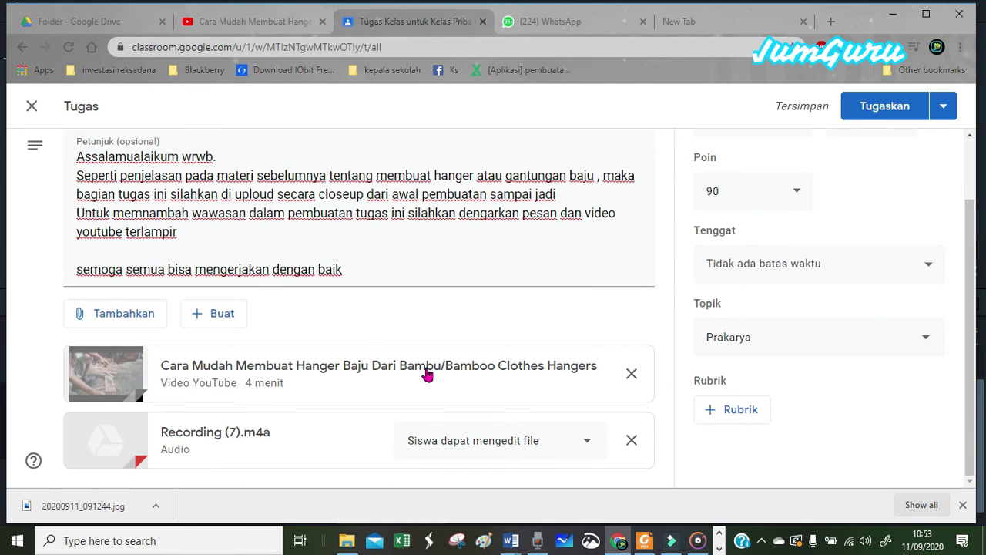
{"action": "scroll", "coordinate": [425, 374], "scroll_direction": "up", "scroll_amount": 1}
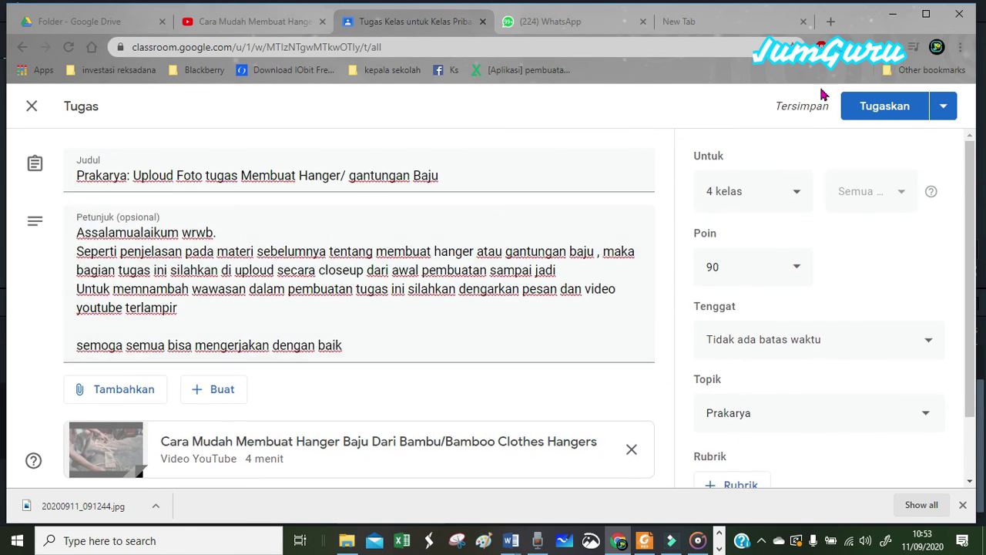
{"action": "left_click", "coordinate": [893, 116]}
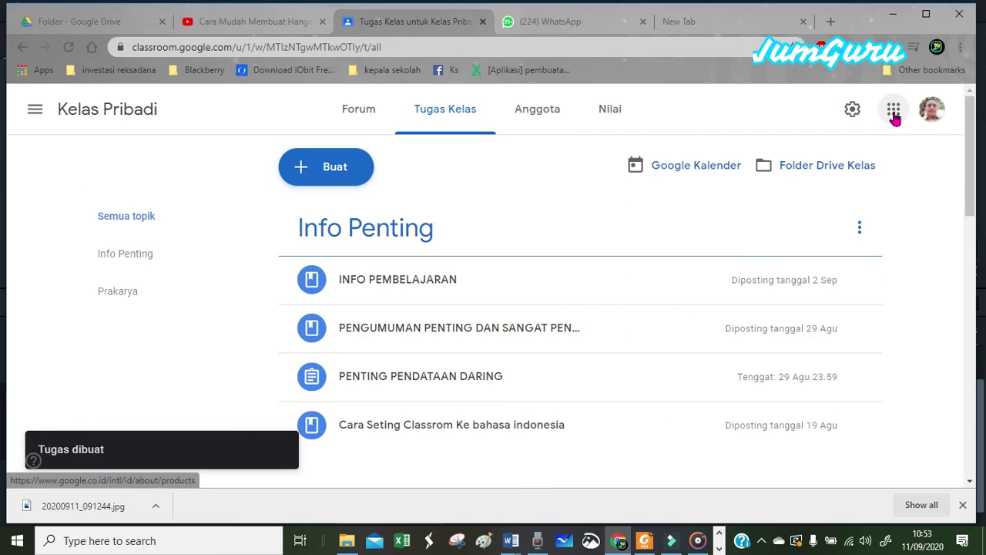
Open Kelas 9A's classwork under the Prakarya topic and check the posted hanger assignment and the earlier posts
{"action": "left_click", "coordinate": [35, 110]}
{"action": "left_click", "coordinate": [116, 350]}
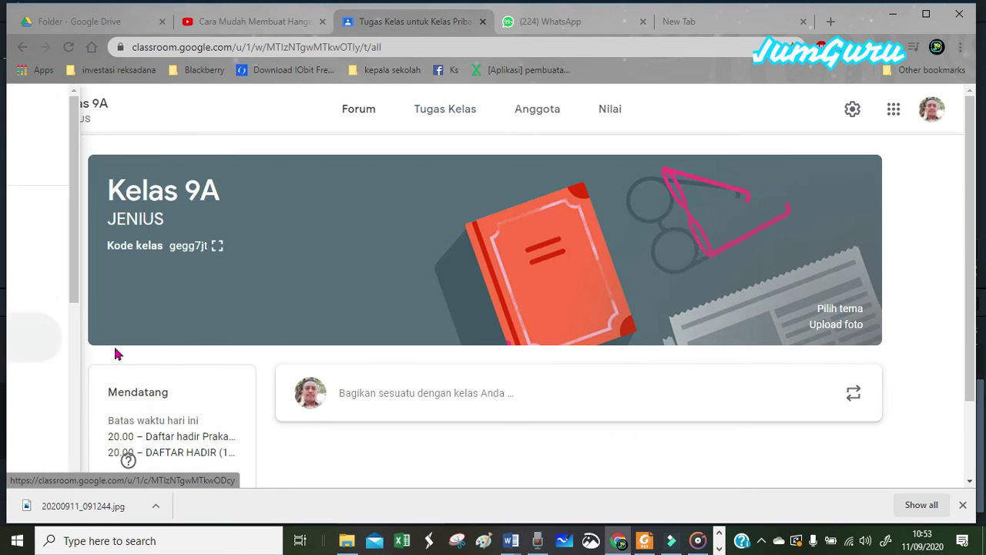
{"action": "left_click", "coordinate": [443, 111]}
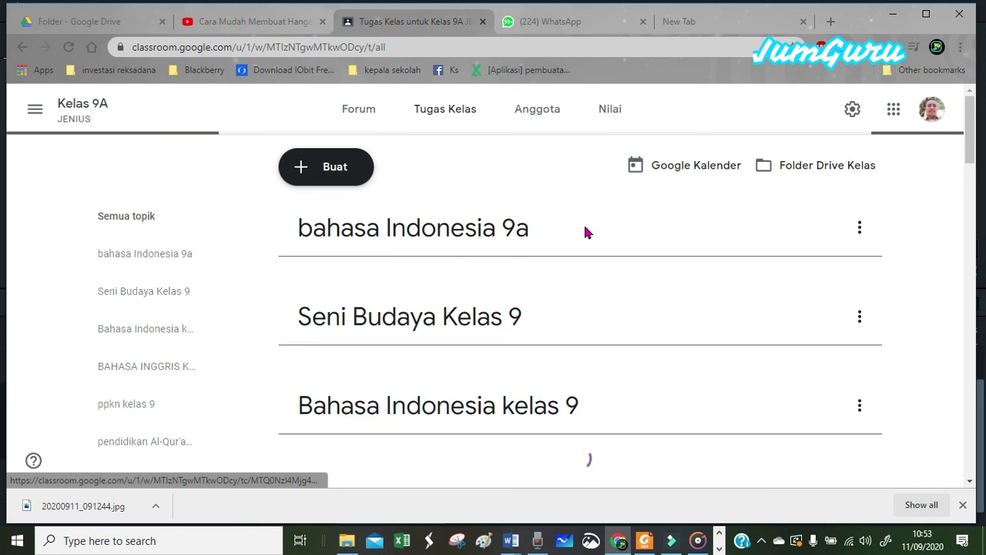
{"action": "scroll", "coordinate": [147, 352], "scroll_direction": "down", "scroll_amount": 7}
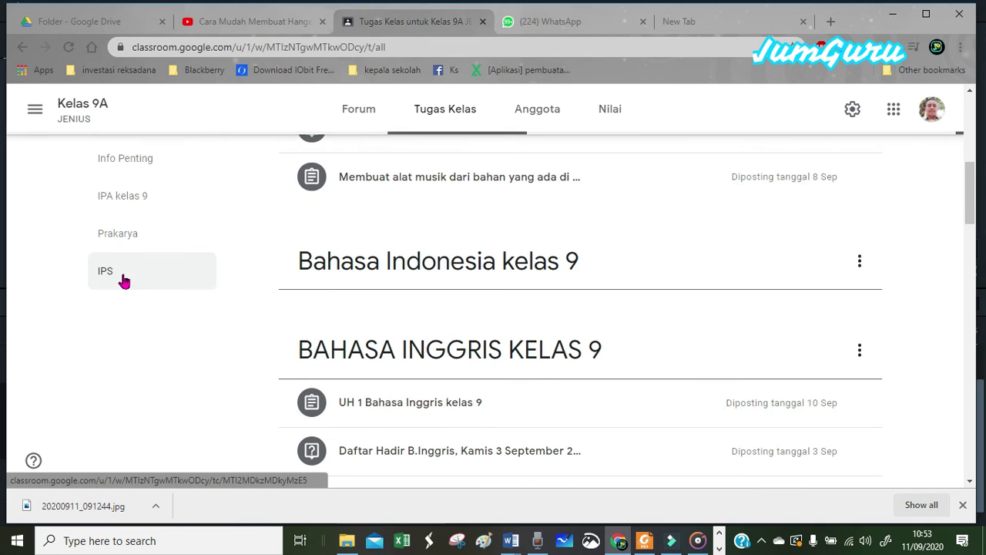
{"action": "left_click", "coordinate": [195, 245]}
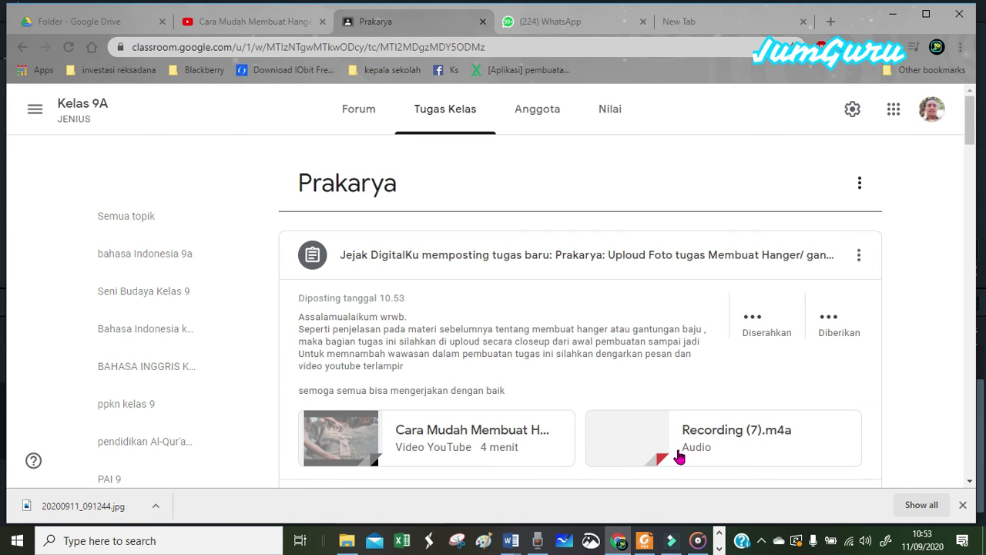
{"action": "scroll", "coordinate": [837, 433], "scroll_direction": "down", "scroll_amount": 1}
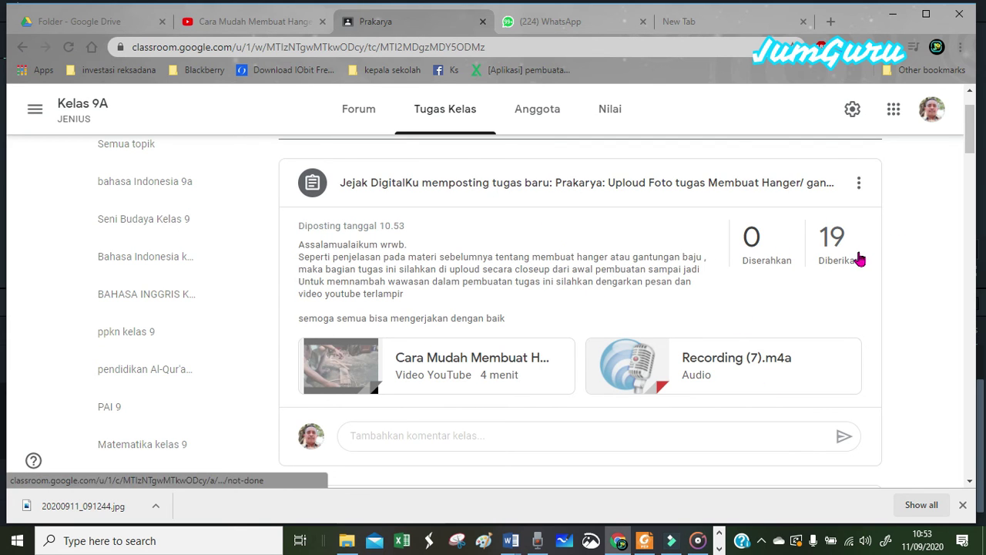
{"action": "left_click_drag", "start_coordinate": [971, 129], "coordinate": [982, 235]}
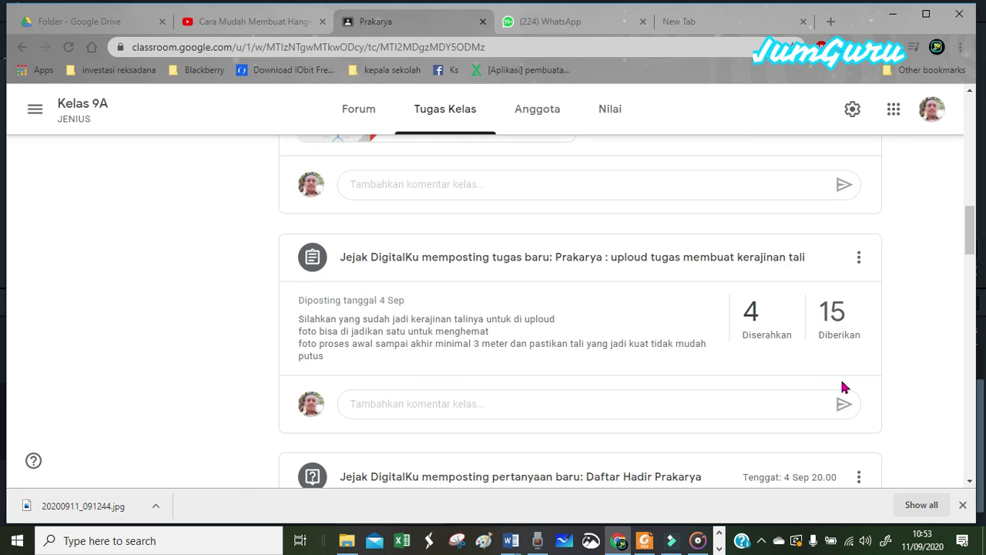
Open the submitted work for "Prakarya : uploud tugas membuat kerajinan tali" and look over the students' submissions and grade list
{"action": "left_click", "coordinate": [764, 318]}
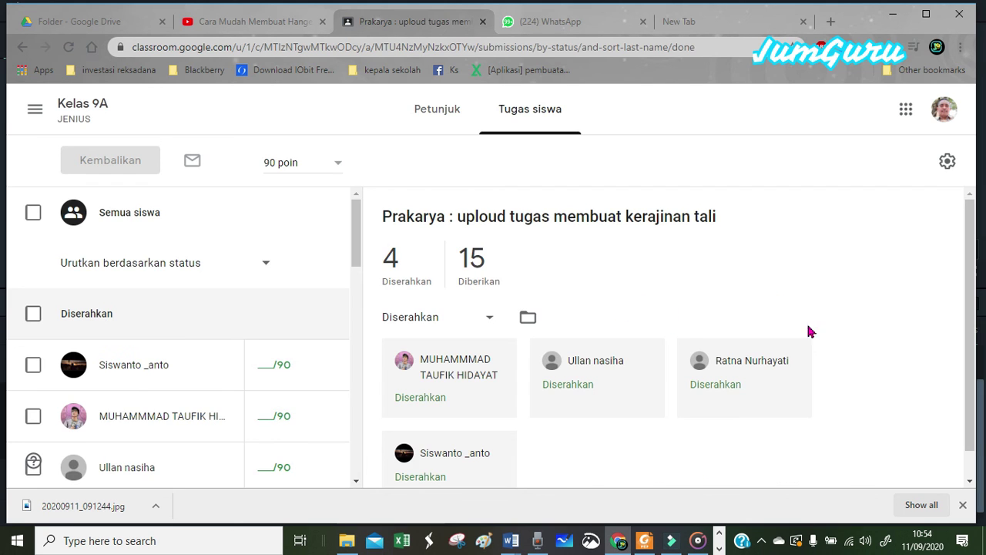
{"action": "scroll", "coordinate": [801, 308], "scroll_direction": "down", "scroll_amount": 1}
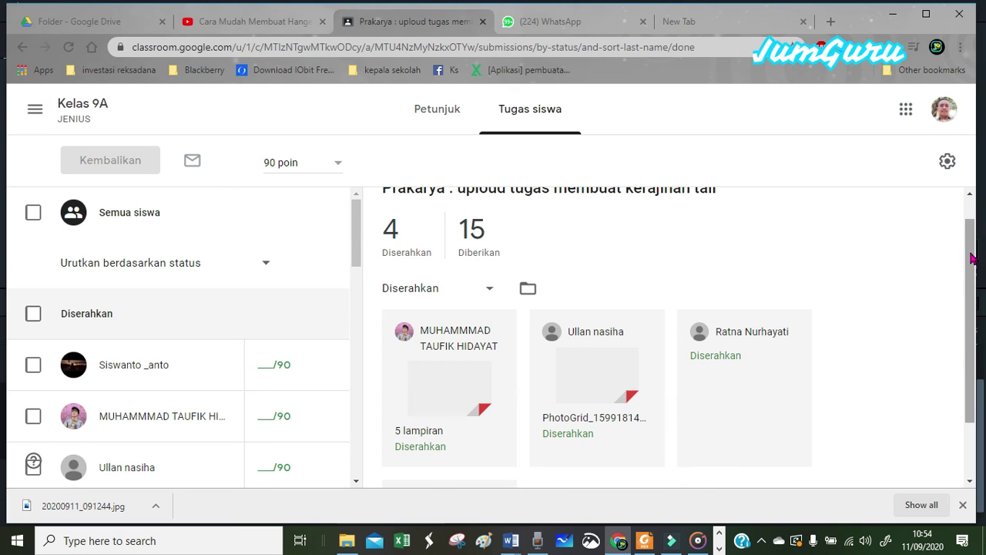
{"action": "scroll", "coordinate": [965, 235], "scroll_direction": "up", "scroll_amount": 1}
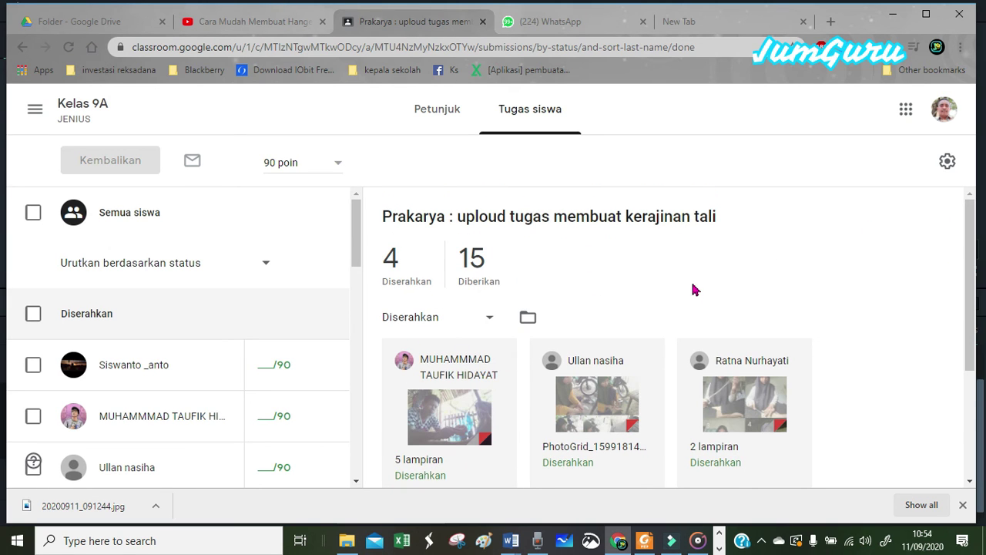
{"action": "scroll", "coordinate": [643, 328], "scroll_direction": "down", "scroll_amount": 2}
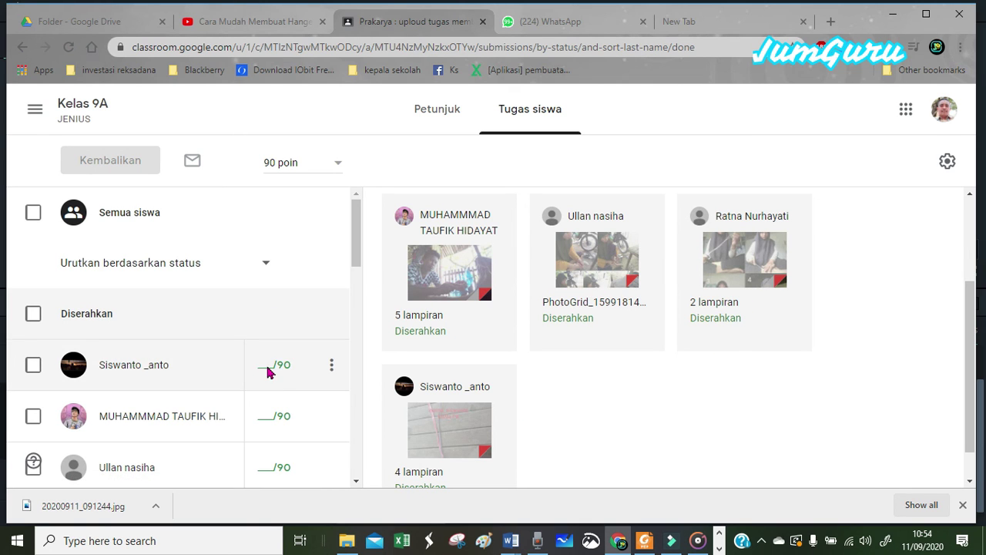
{"action": "left_click_drag", "start_coordinate": [356, 255], "coordinate": [356, 273]}
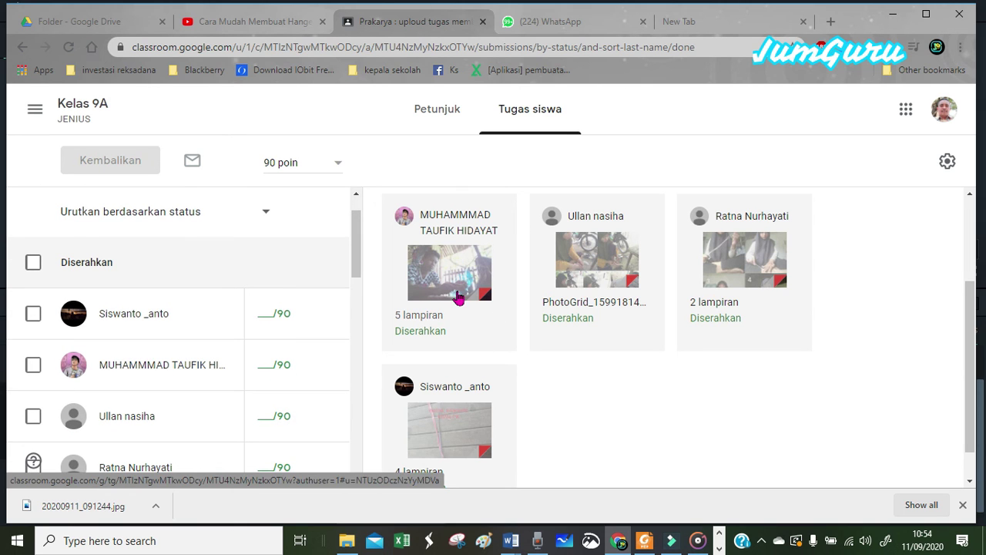
Open the student submission with five attachments and view each photo from 20200904_100203.jpg through 20200904_145943.jpg
{"action": "left_click", "coordinate": [456, 297]}
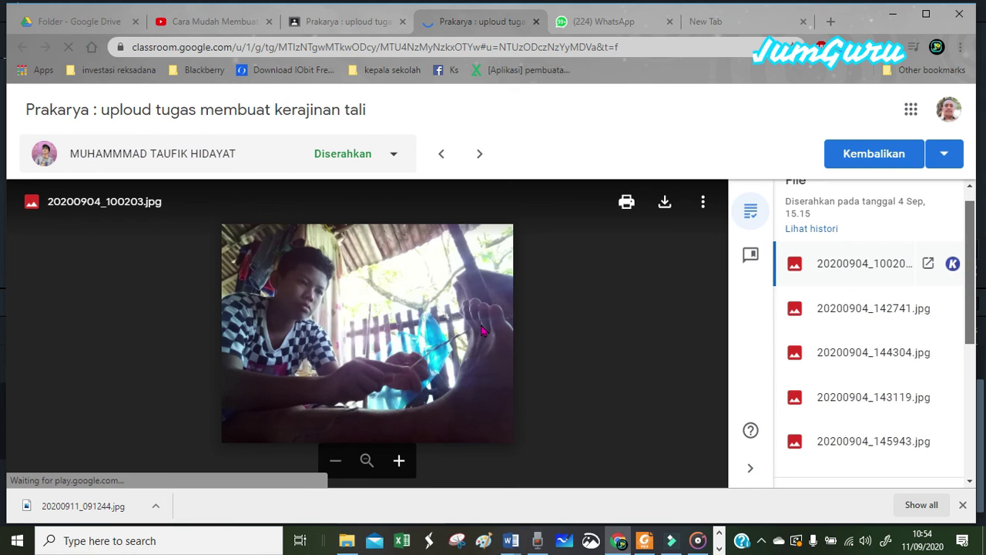
{"action": "left_click", "coordinate": [827, 308]}
{"action": "left_click_drag", "start_coordinate": [978, 265], "coordinate": [974, 303]}
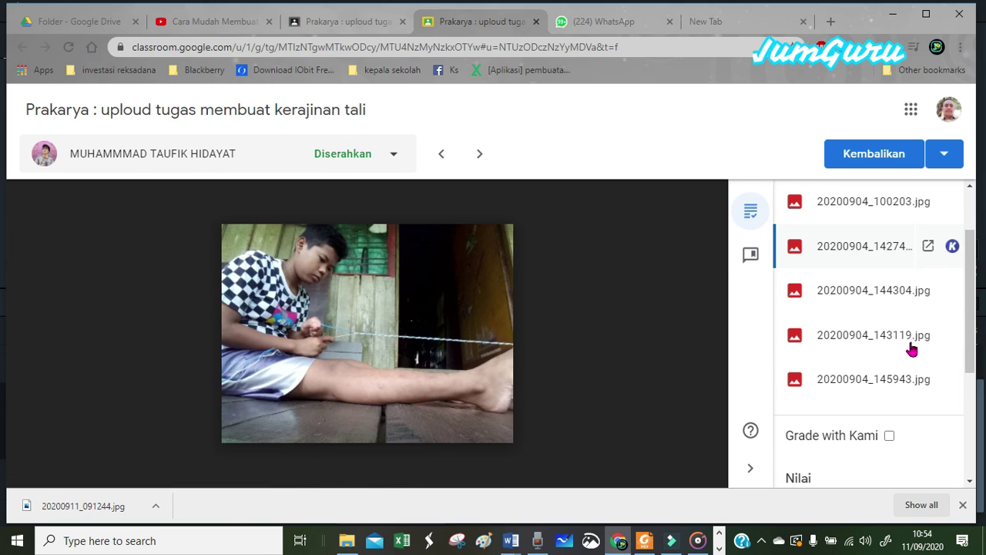
{"action": "left_click", "coordinate": [883, 308]}
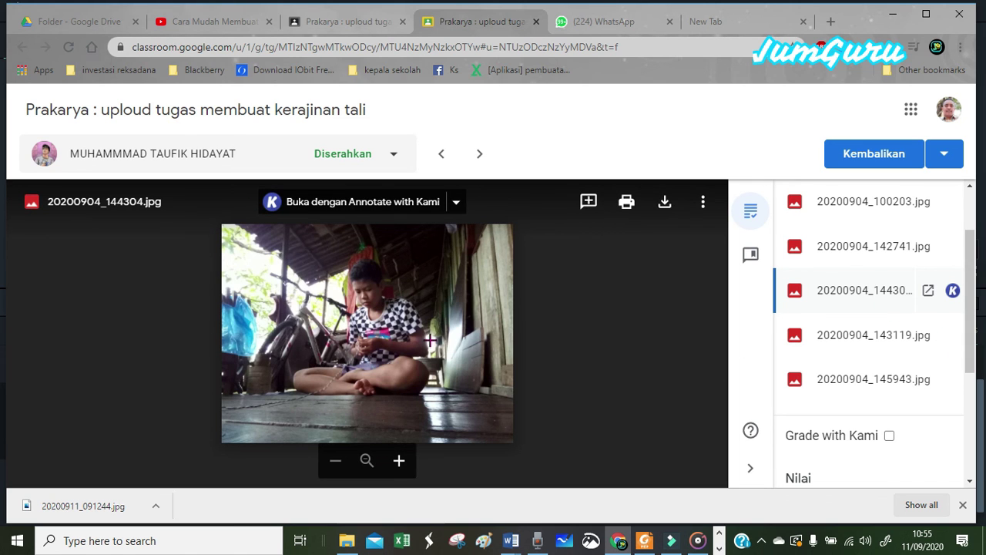
{"action": "left_click", "coordinate": [845, 348]}
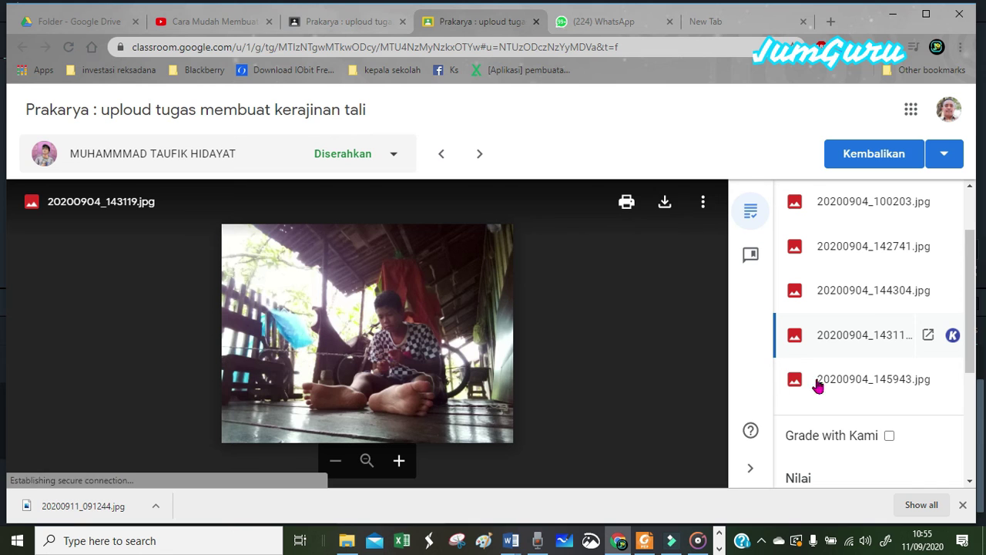
{"action": "left_click", "coordinate": [886, 395]}
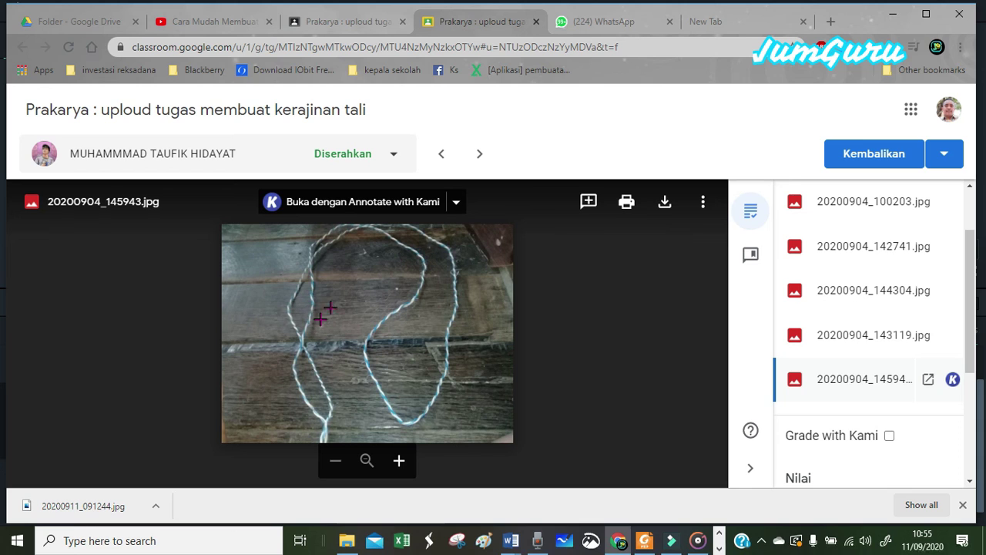
Grade the student's rope craft submission 90 out of 90 and post the private comment "Bagus"
{"action": "left_click_drag", "start_coordinate": [974, 248], "coordinate": [975, 314]}
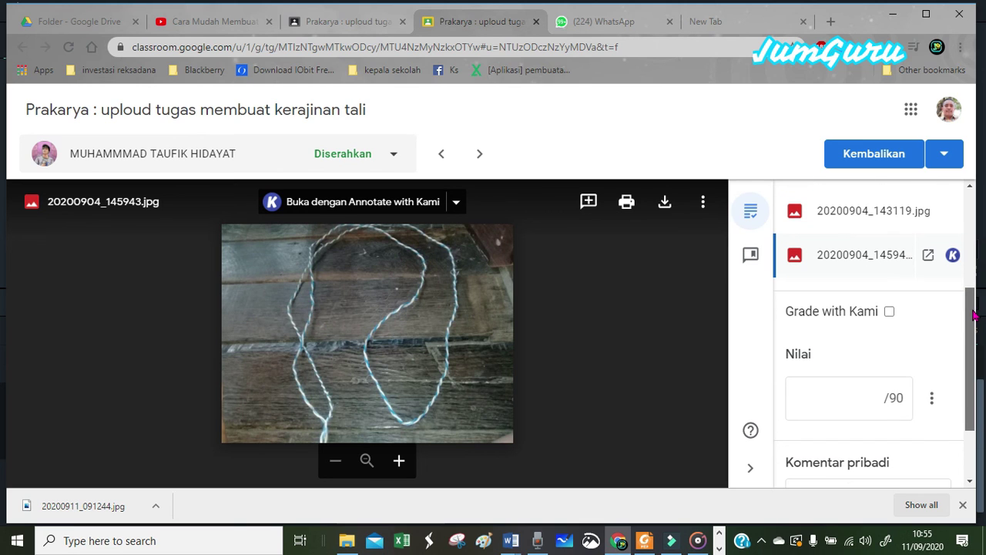
{"action": "left_click", "coordinate": [875, 389]}
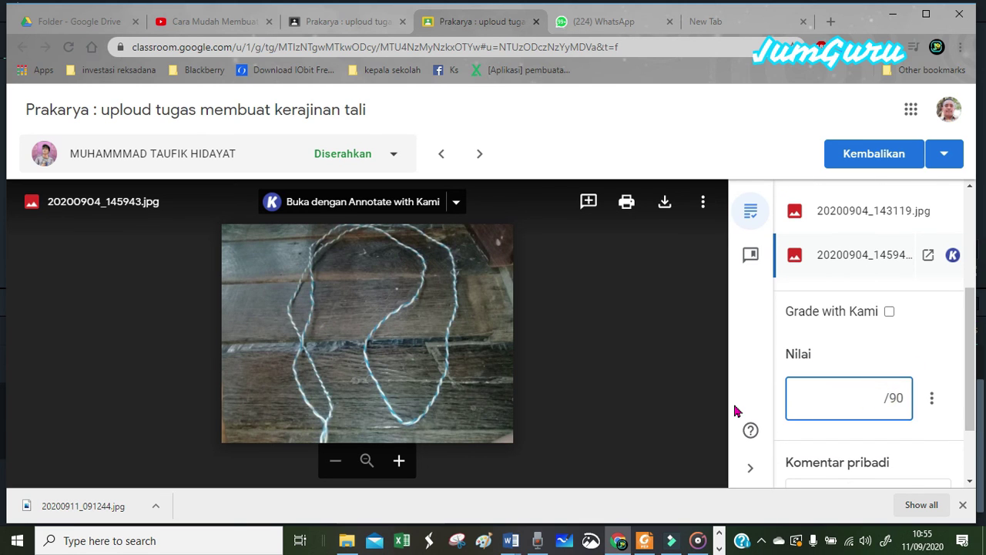
{"action": "type", "text": "90"}
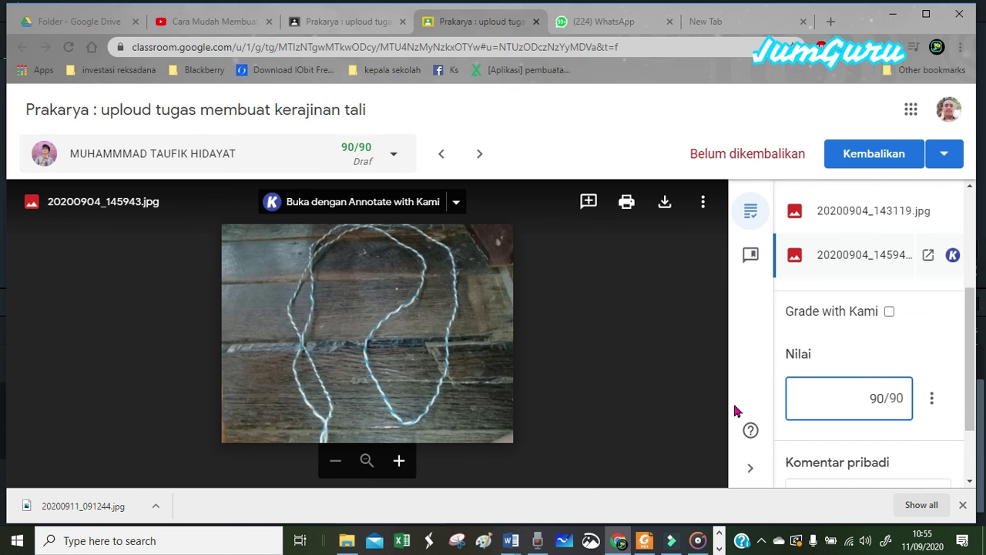
{"action": "left_click_drag", "start_coordinate": [971, 352], "coordinate": [972, 396]}
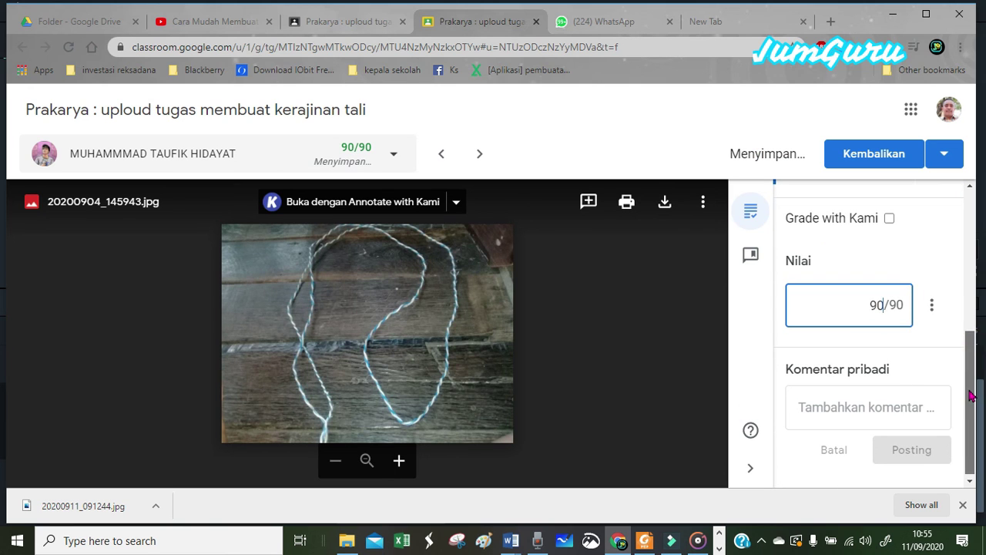
{"action": "left_click", "coordinate": [907, 398]}
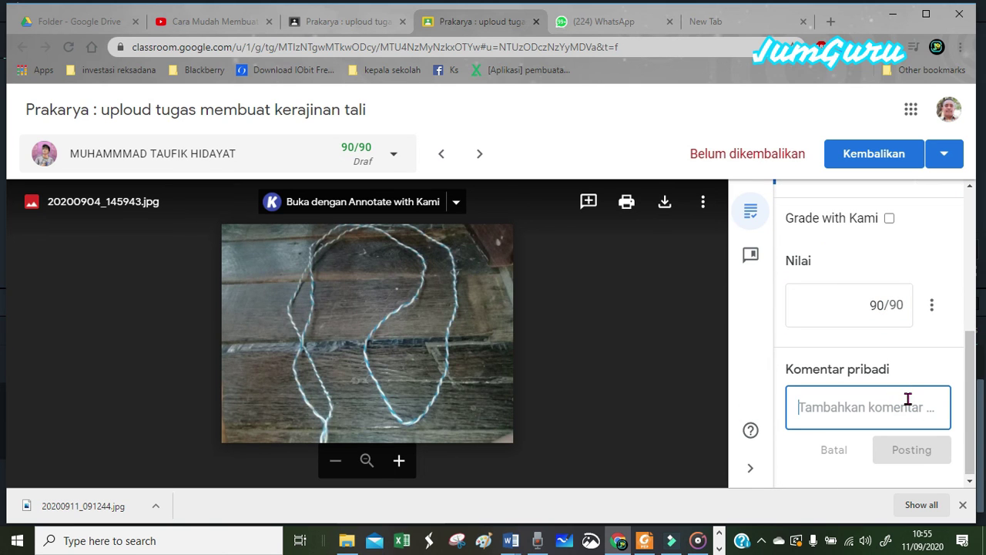
{"action": "type", "text": "Bagus"}
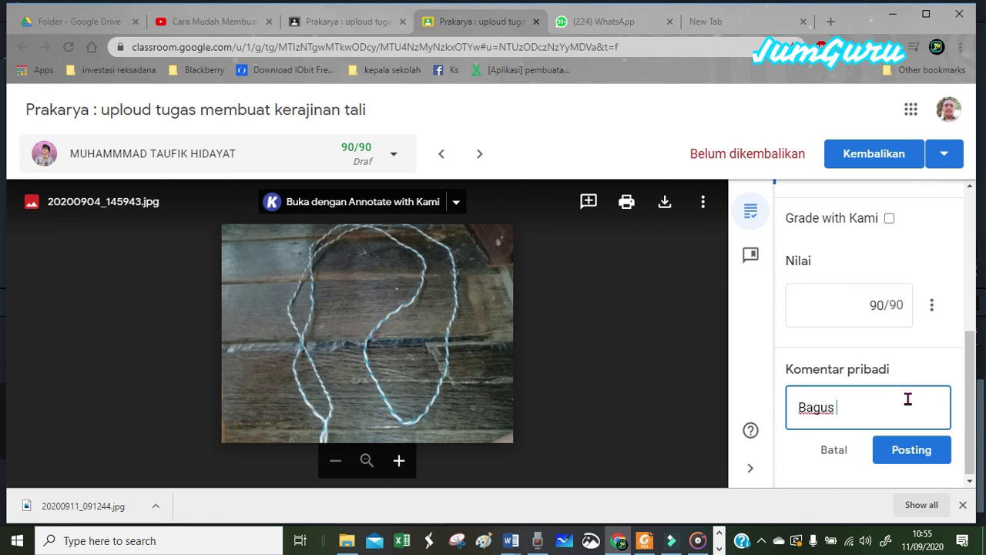
{"action": "left_click", "coordinate": [903, 455]}
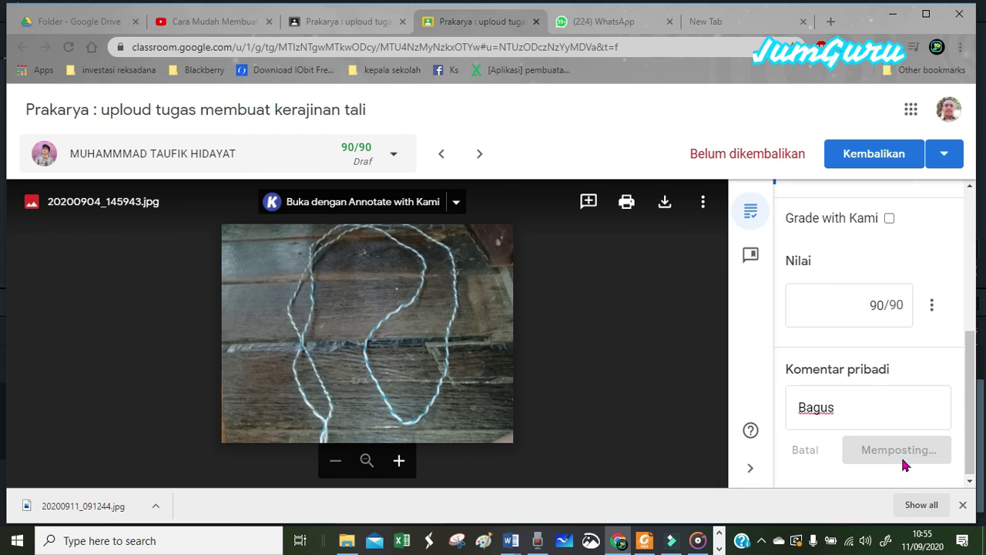
Return the graded rope craft assignment to the student and confirm the return
{"action": "left_click", "coordinate": [973, 416]}
{"action": "left_click_drag", "start_coordinate": [972, 416], "coordinate": [972, 262]}
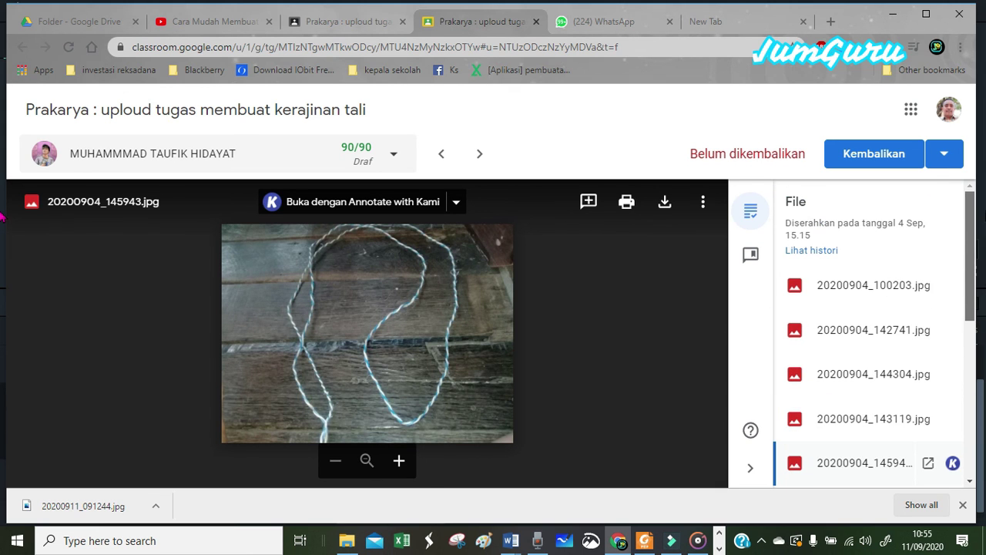
{"action": "left_click", "coordinate": [860, 153]}
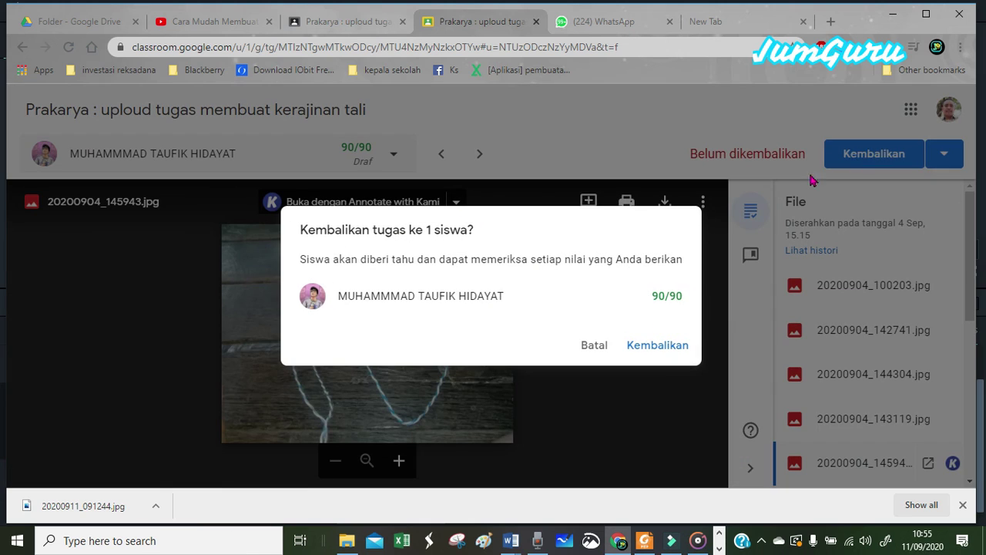
{"action": "left_click", "coordinate": [666, 348]}
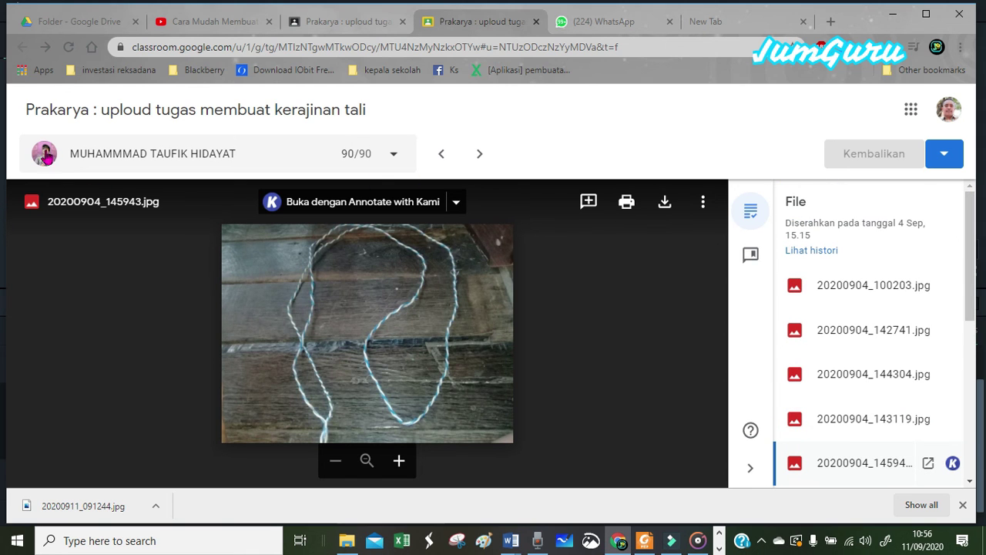
Go back to Kelas 9A's student work overview for the rope craft assignment and review the submissions and grade list
{"action": "left_click", "coordinate": [323, 23]}
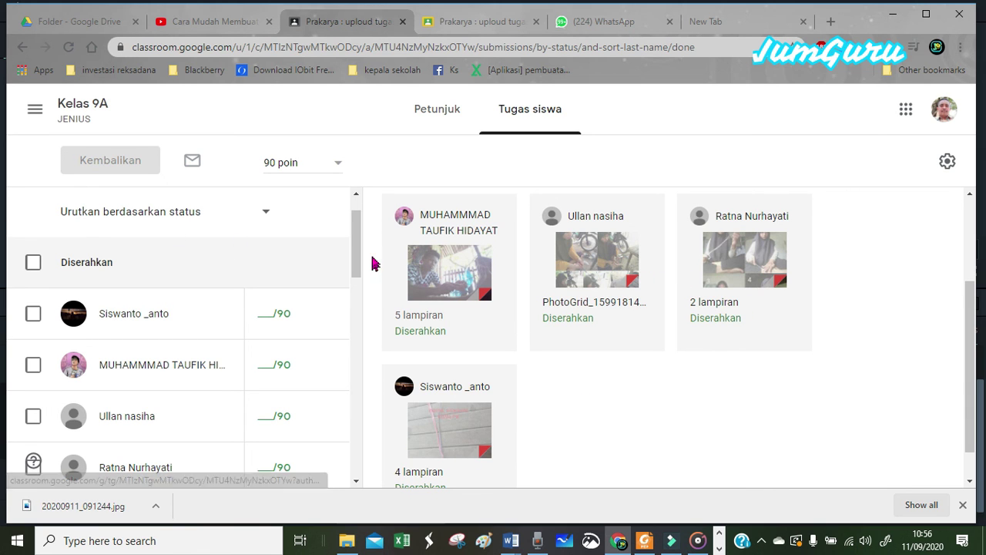
{"action": "mouse_move", "coordinate": [355, 260]}
{"action": "left_mouse_down"}
{"action": "mouse_move", "coordinate": [353, 306]}
{"action": "mouse_move", "coordinate": [354, 273]}
{"action": "left_mouse_up"}
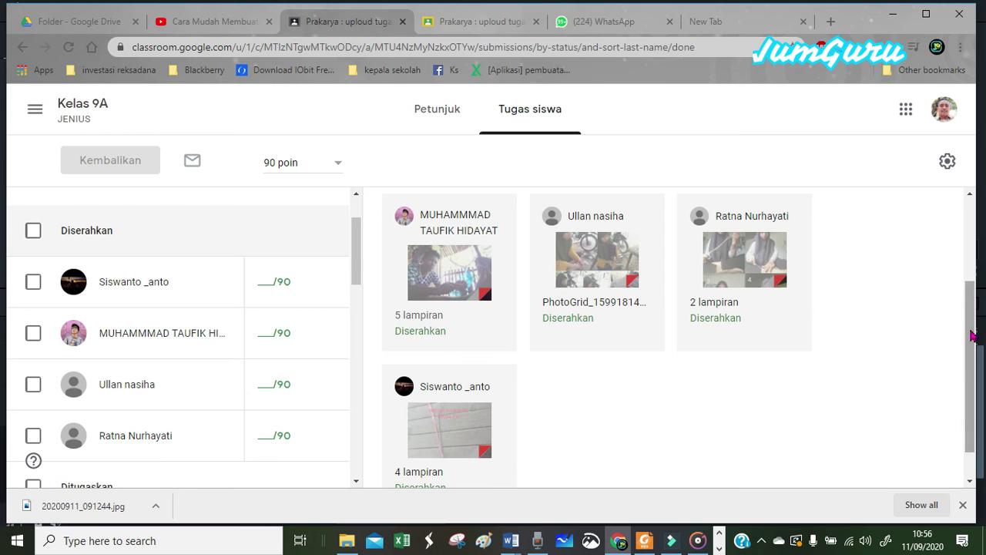
{"action": "scroll", "coordinate": [969, 316], "scroll_direction": "up", "scroll_amount": 1}
{"action": "scroll", "coordinate": [969, 308], "scroll_direction": "up", "scroll_amount": 1}
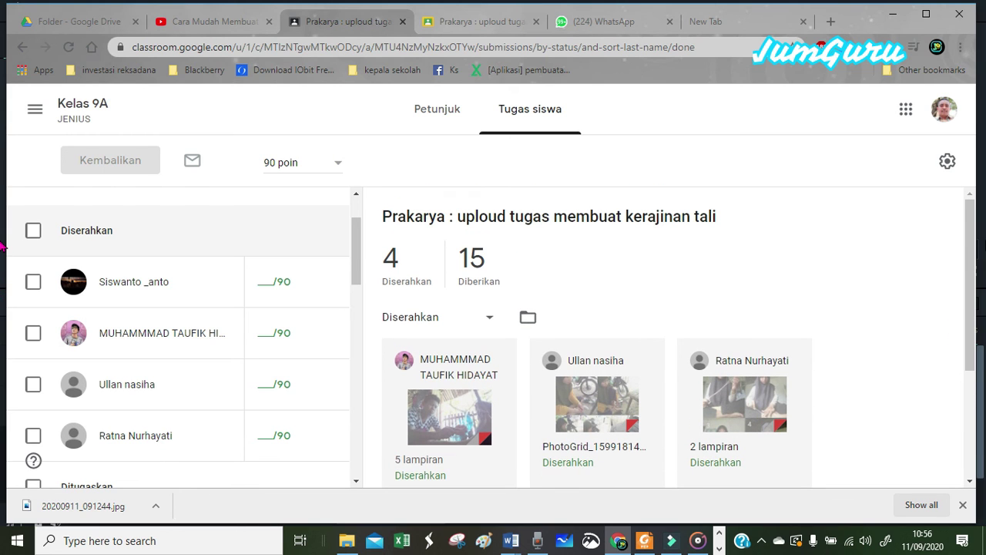